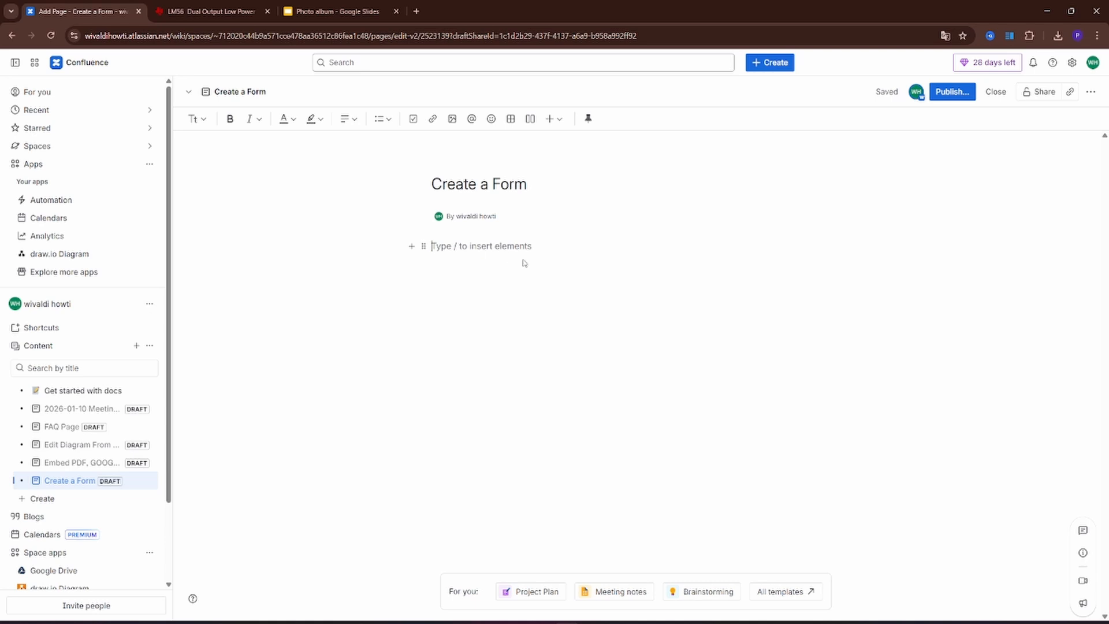
- Insert a table and fill its first column with Registration, Email, First name, Last name and, in an added bottom row, number 1
text(/table)
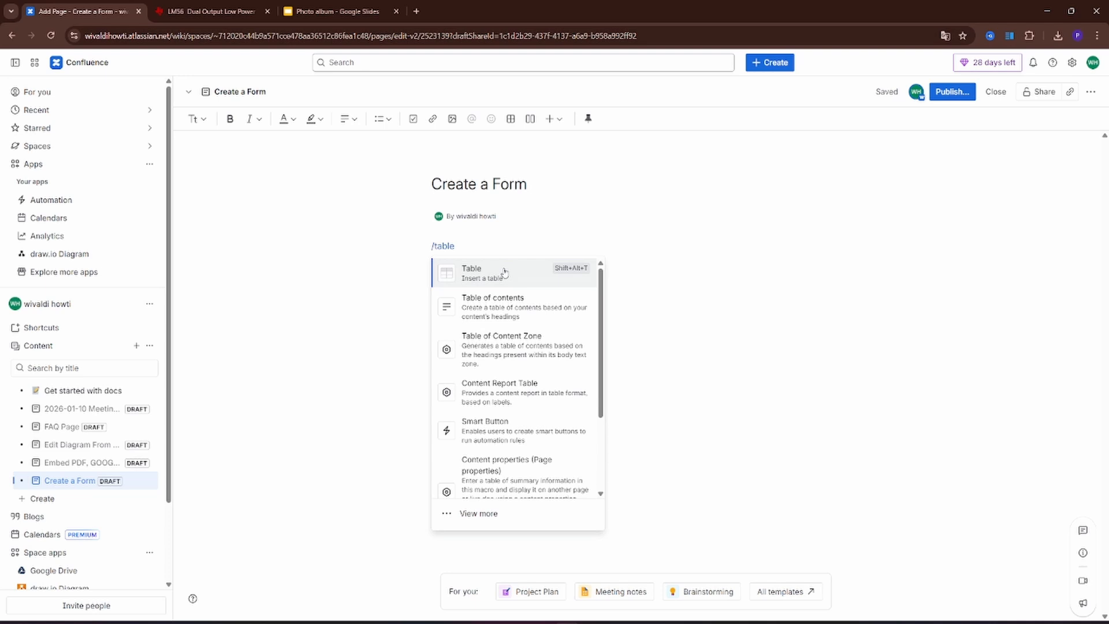
click(504, 272)
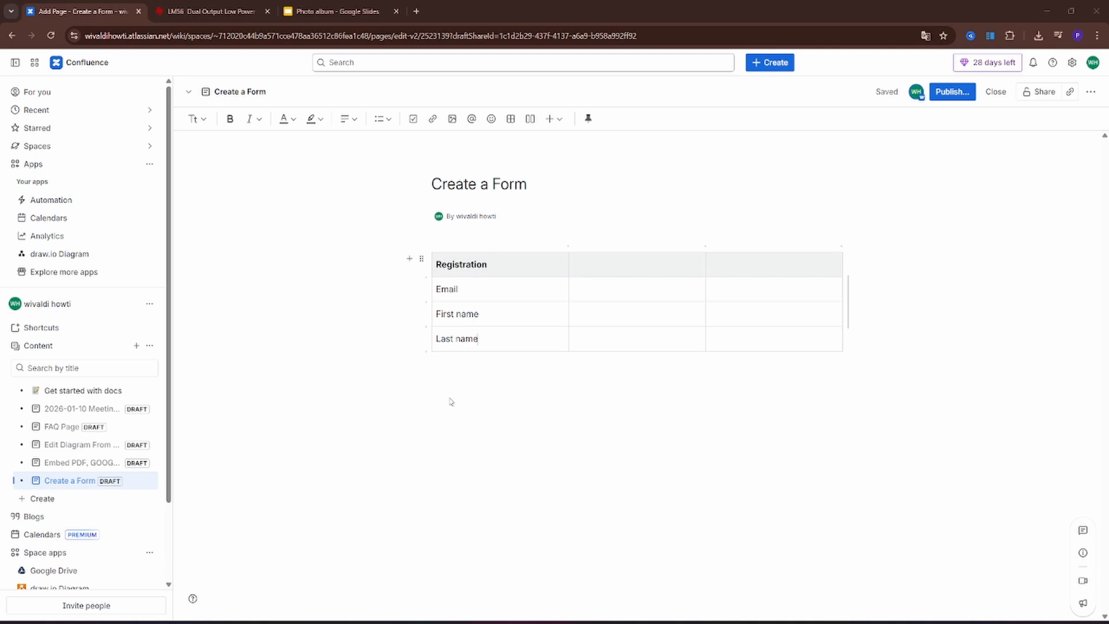
click(426, 355)
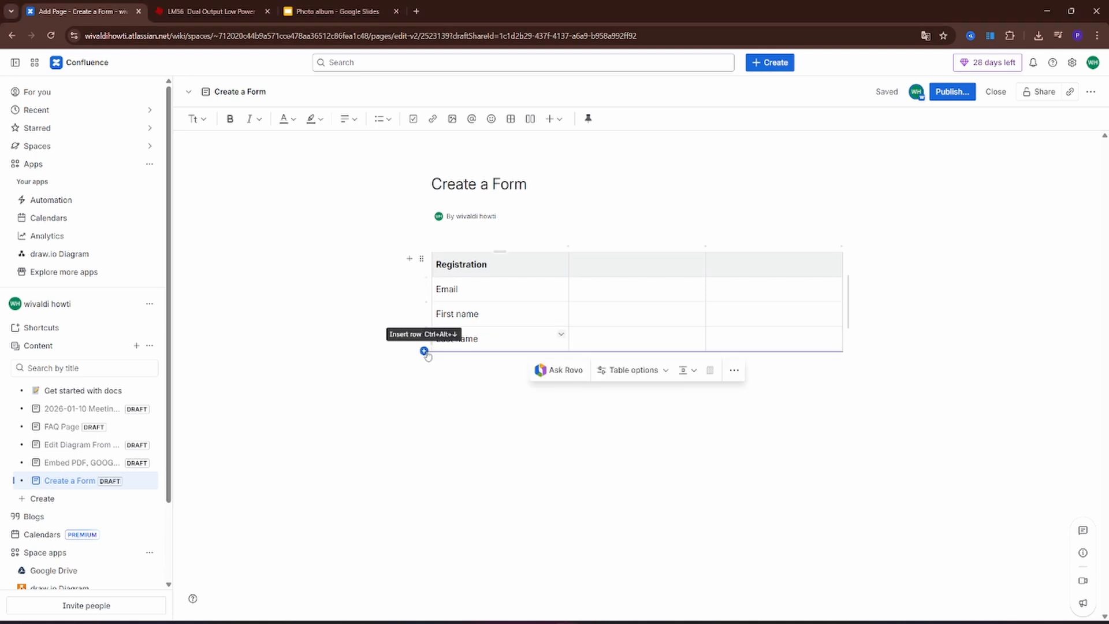
click(424, 351)
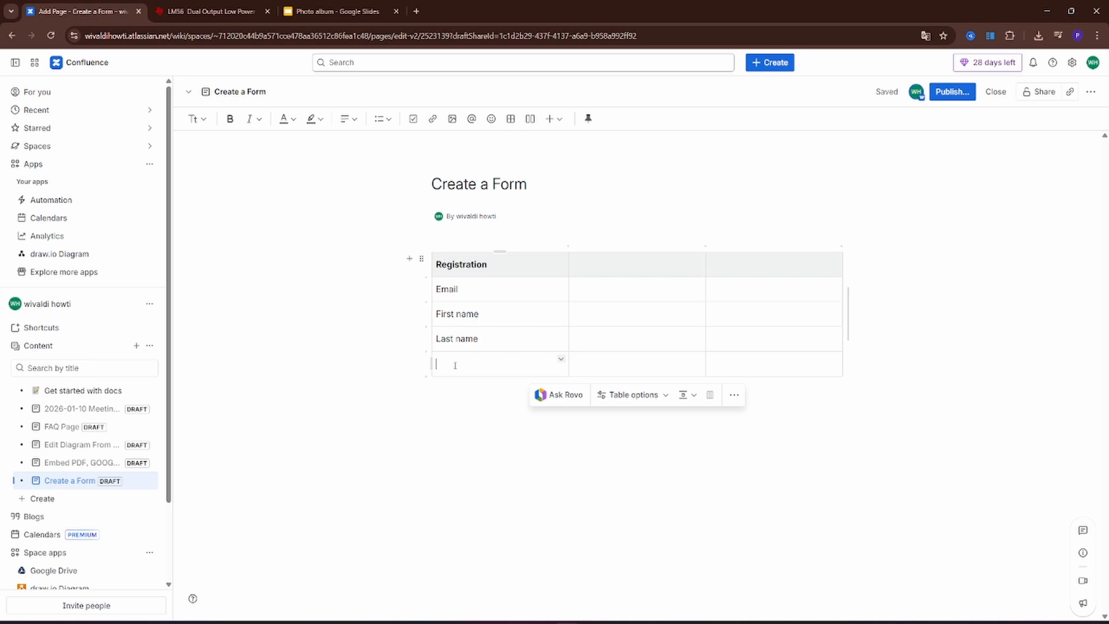
text(number 1)
click(799, 305)
drag(767, 263, 839, 367)
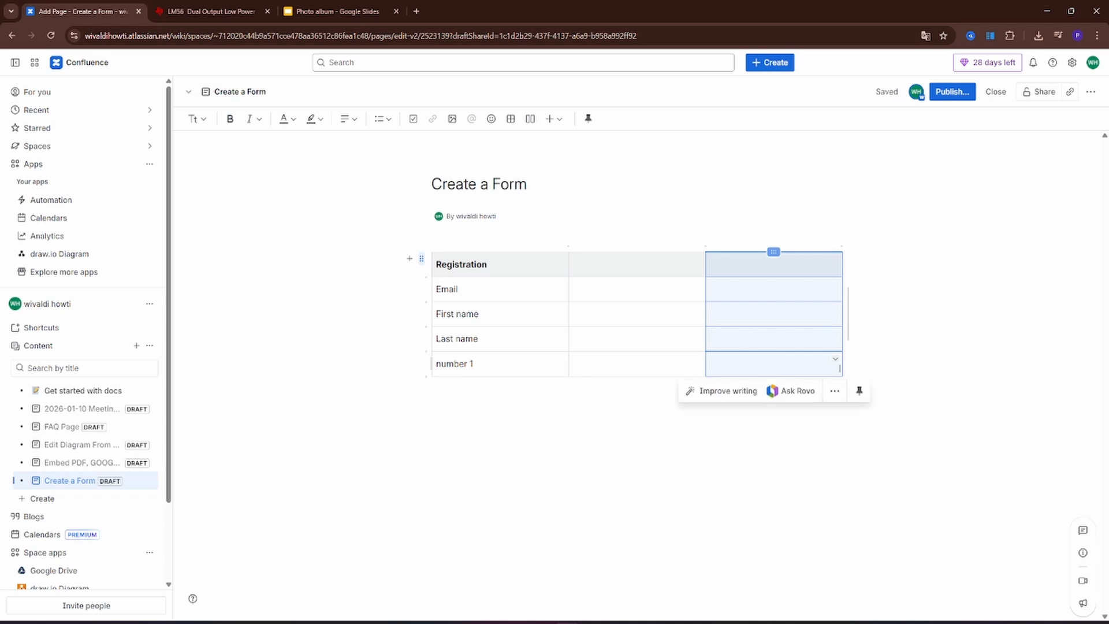
click(835, 390)
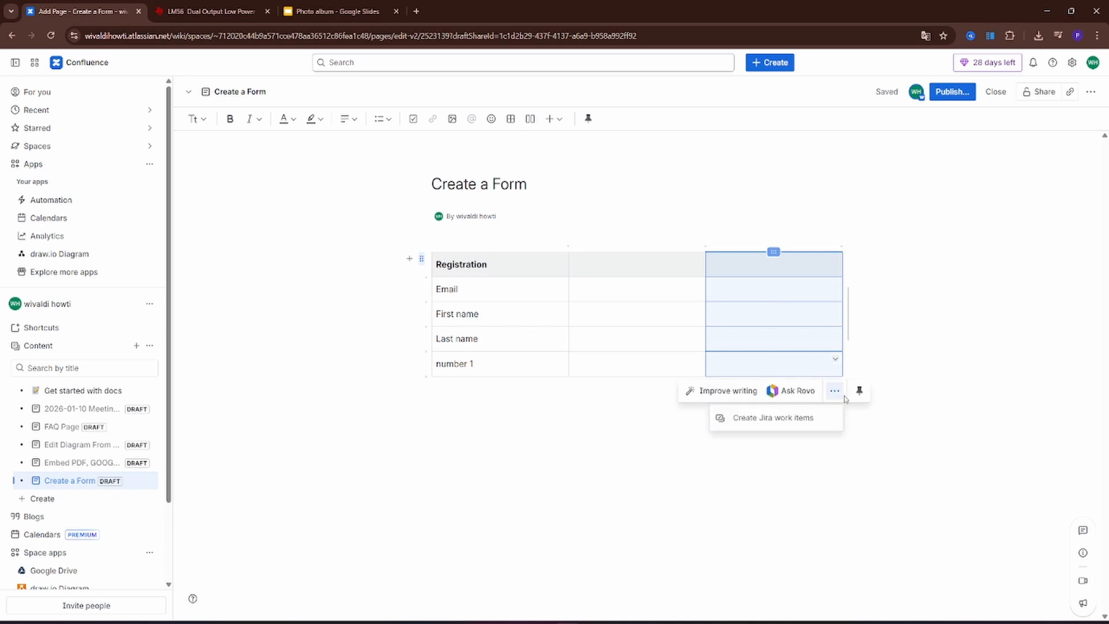
click(792, 339)
drag(802, 262, 806, 361)
right_click(805, 361)
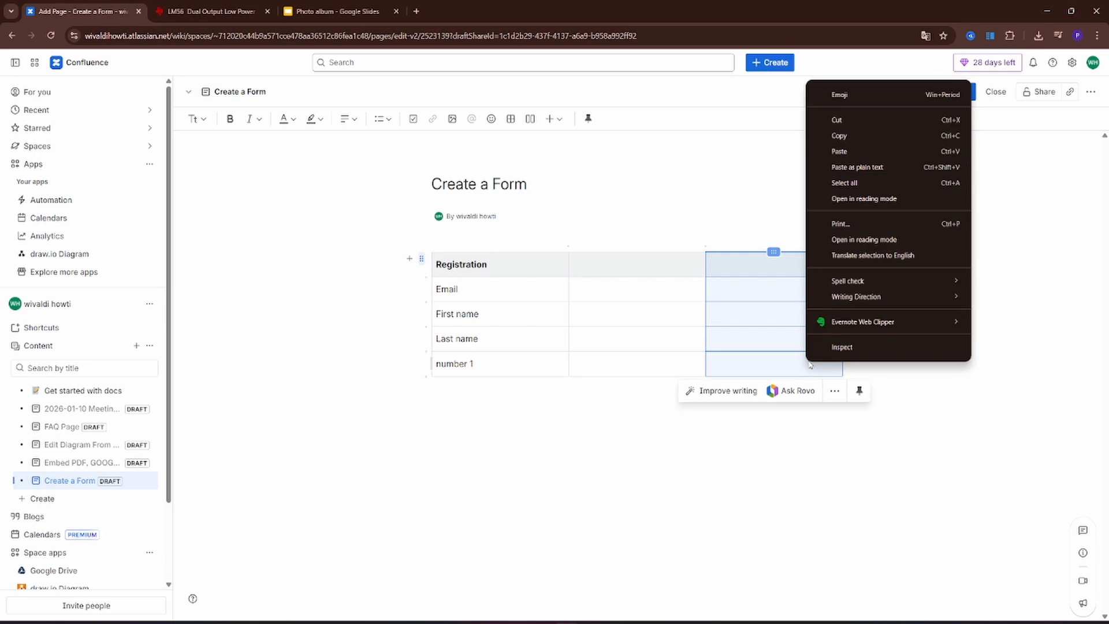
click(783, 359)
- Delete the empty third column of the registration table
click(784, 262)
drag(784, 263, 834, 362)
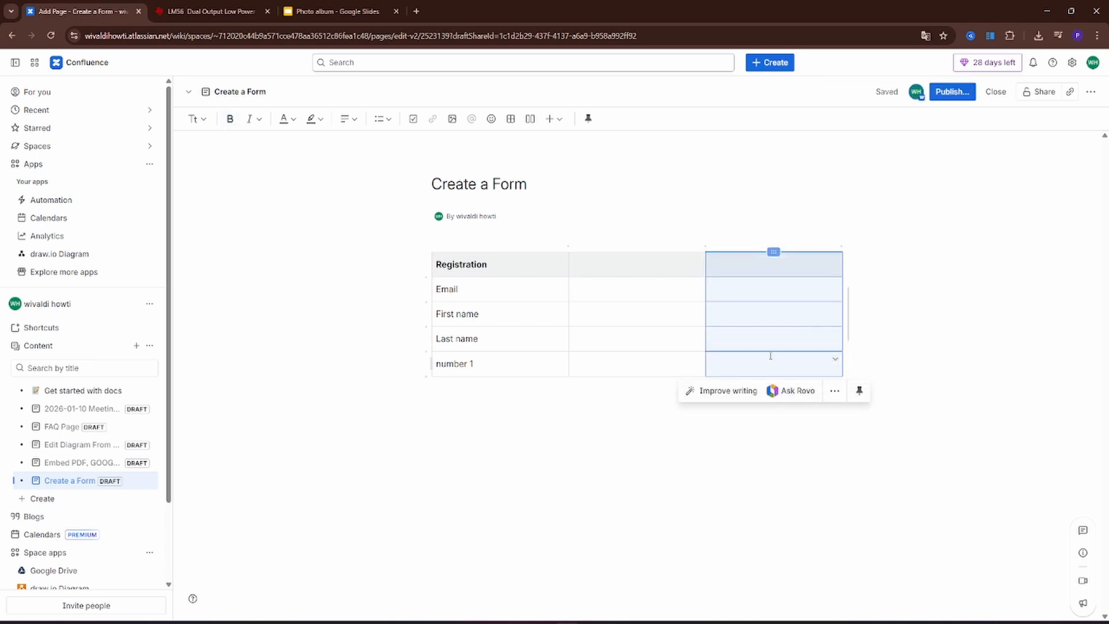
click(774, 252)
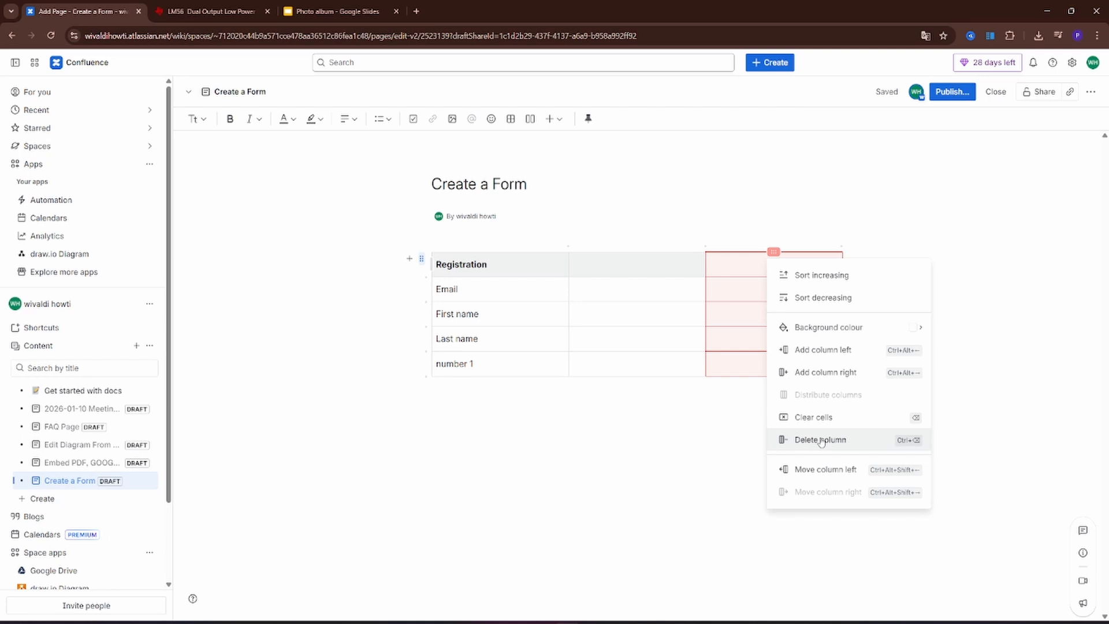
click(821, 440)
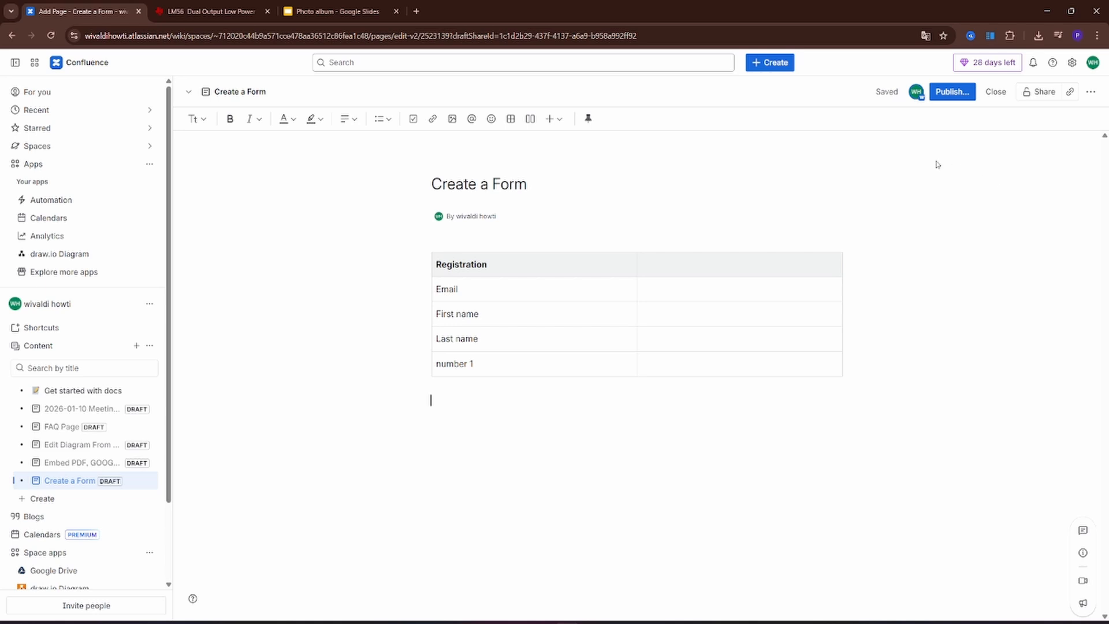
- Add a row at the end of the registration table and enter Question 1 in its first cell
click(438, 366)
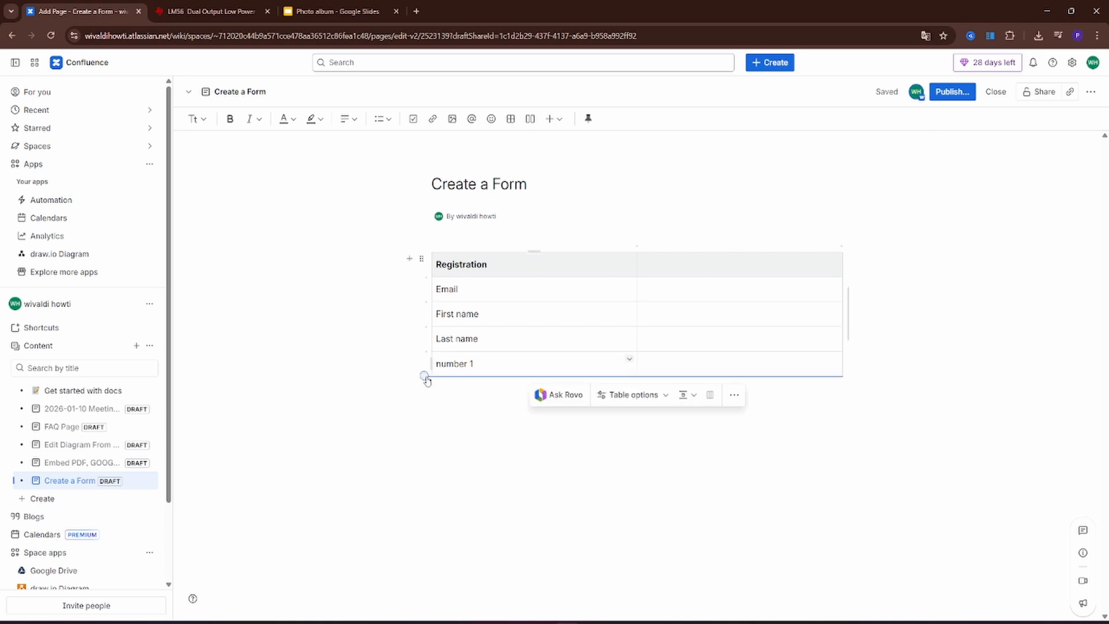
click(426, 378)
text(Q)
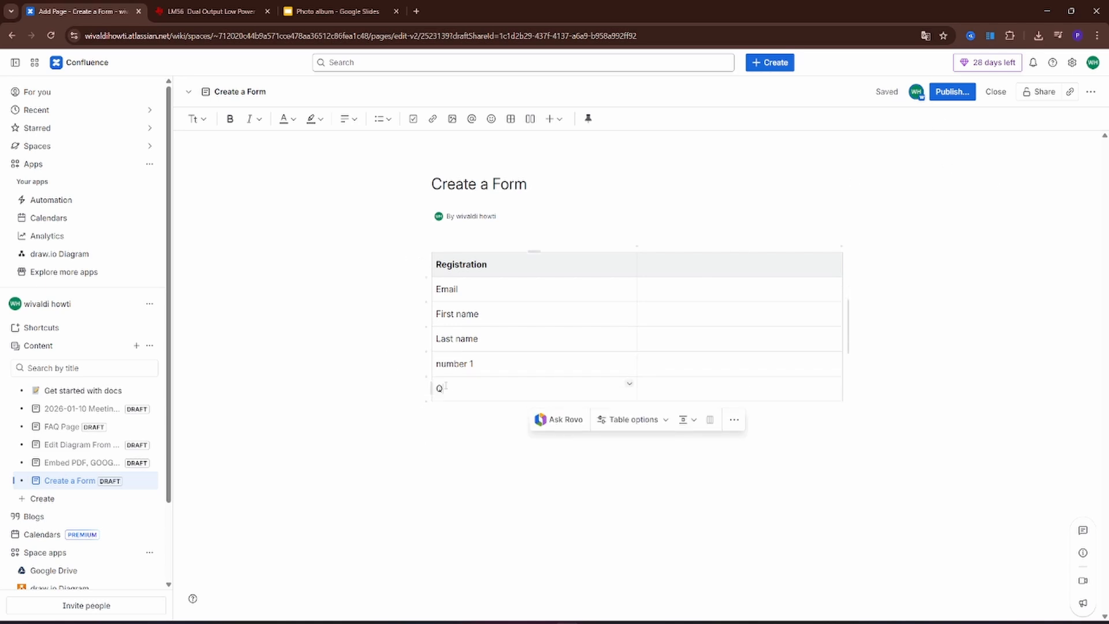
text(uestion 1)
click(1039, 333)
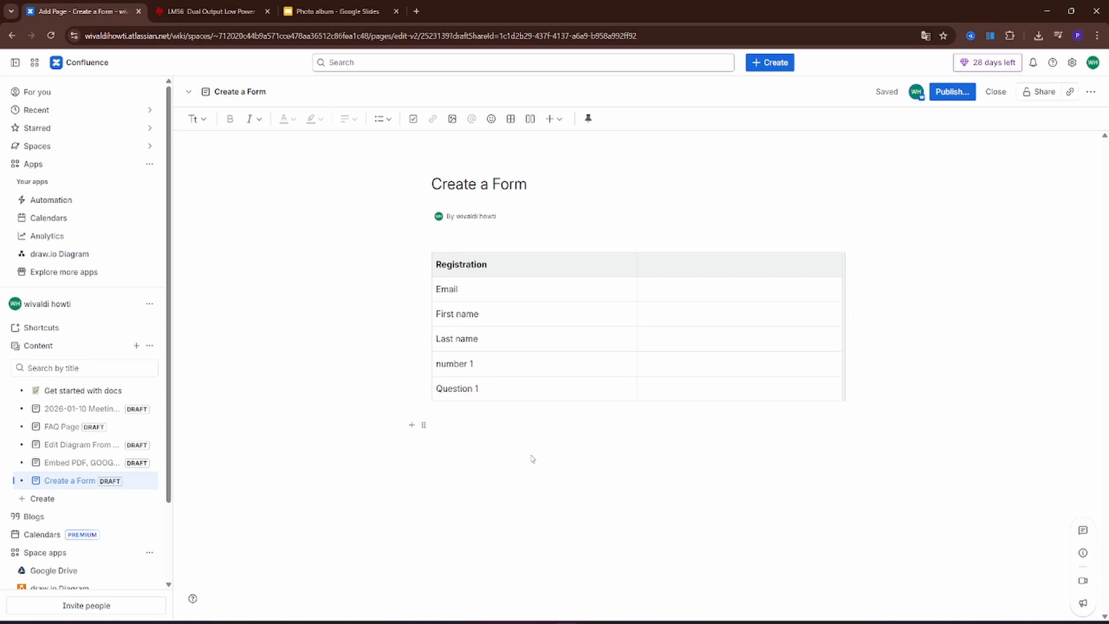
- Open the marketplace of additional apps and search it for "forms for confluence"
click(47, 274)
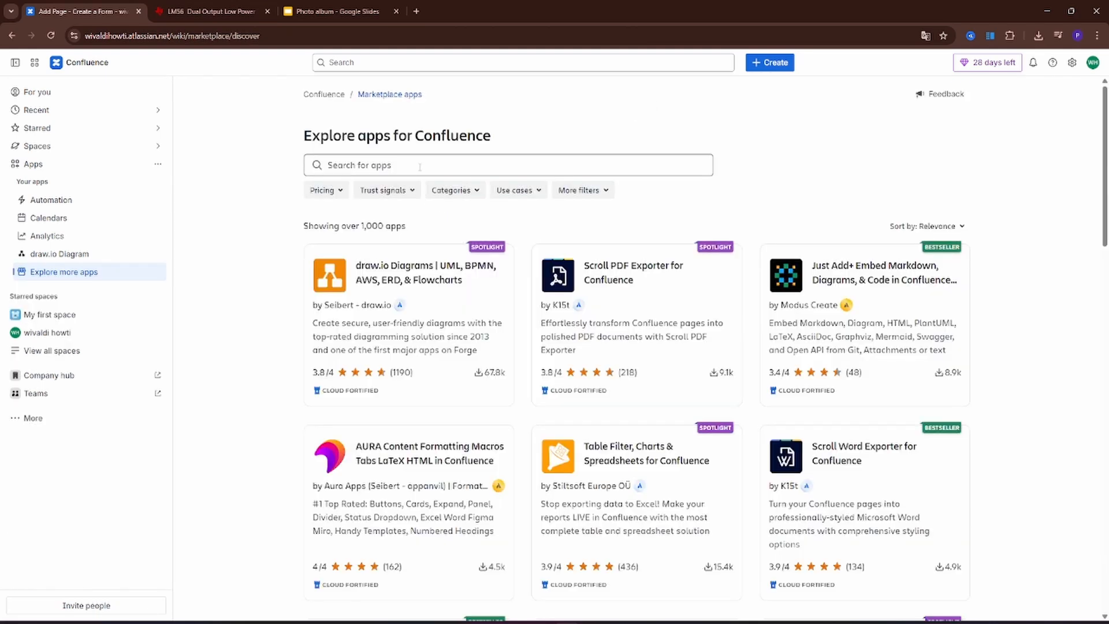
click(417, 164)
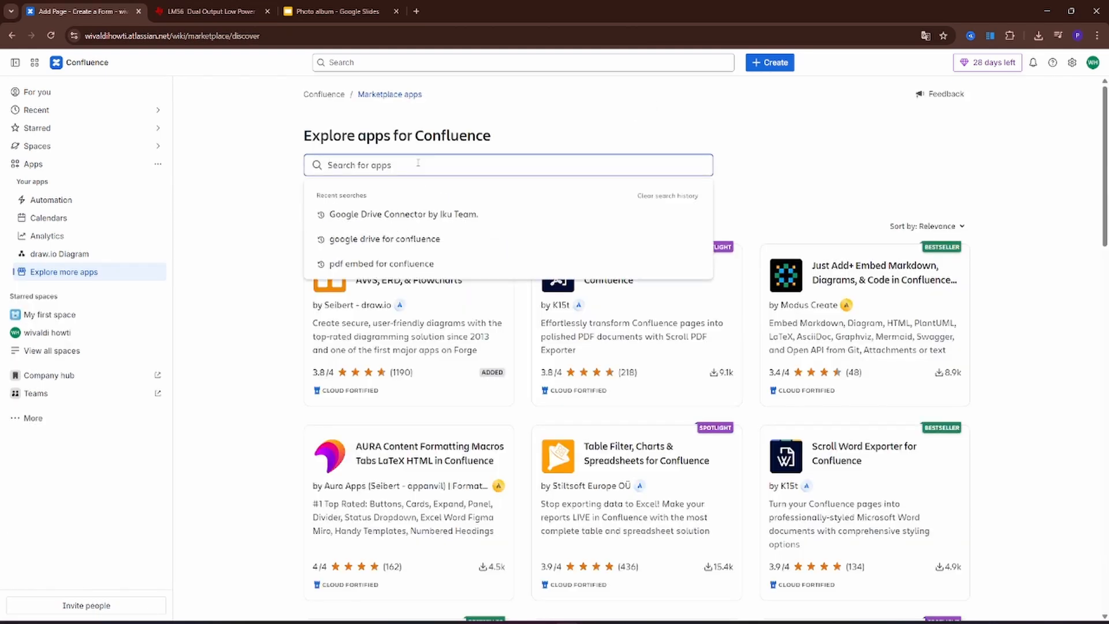
text(form)
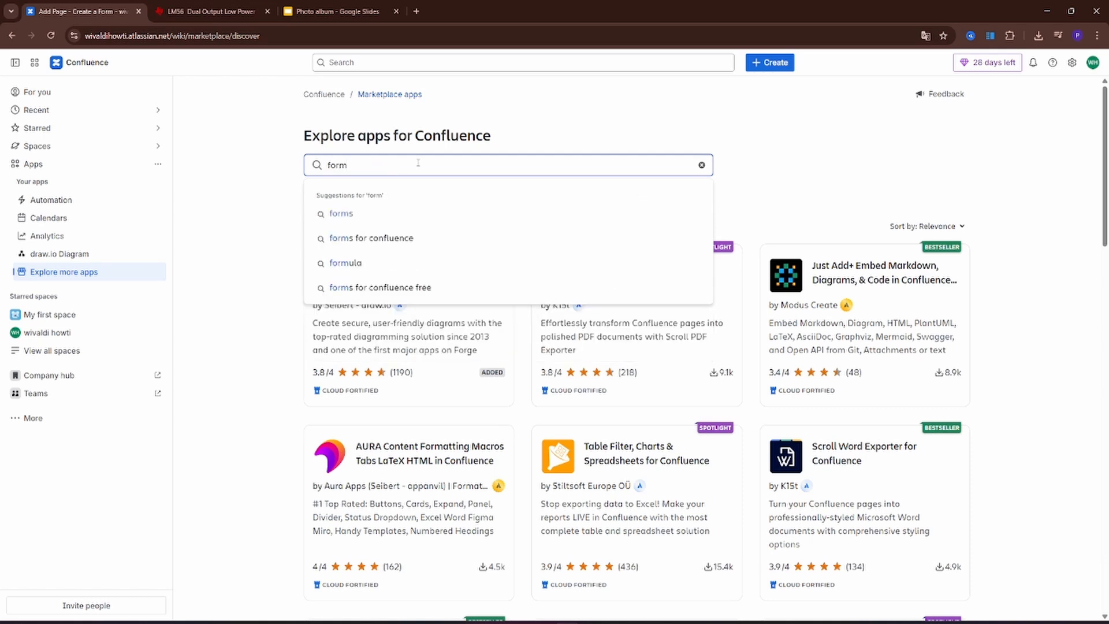
text(s)
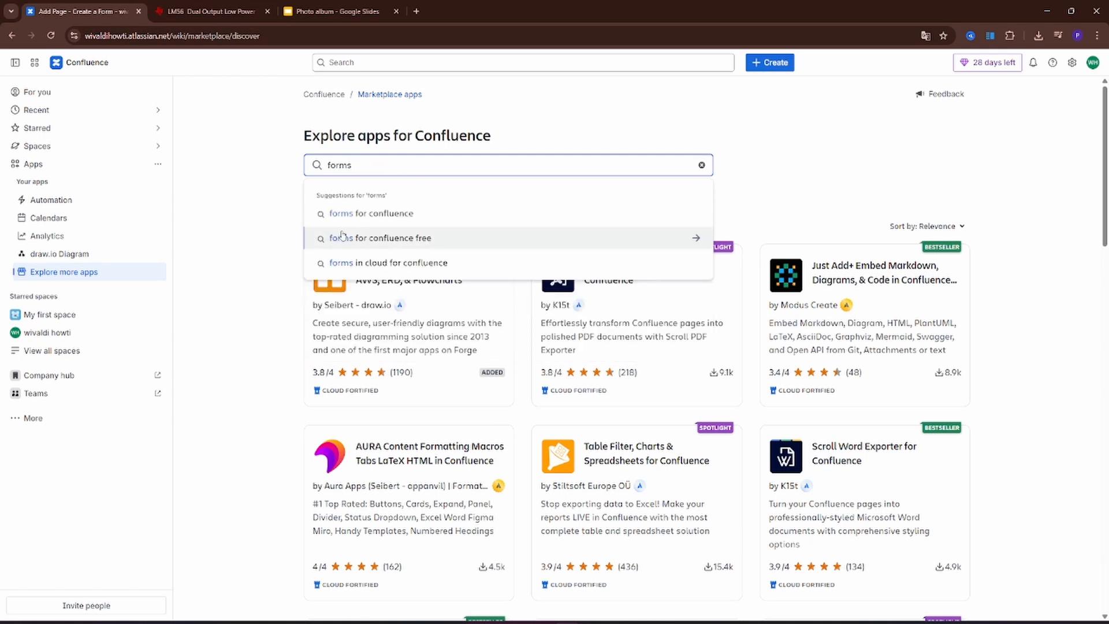
click(369, 214)
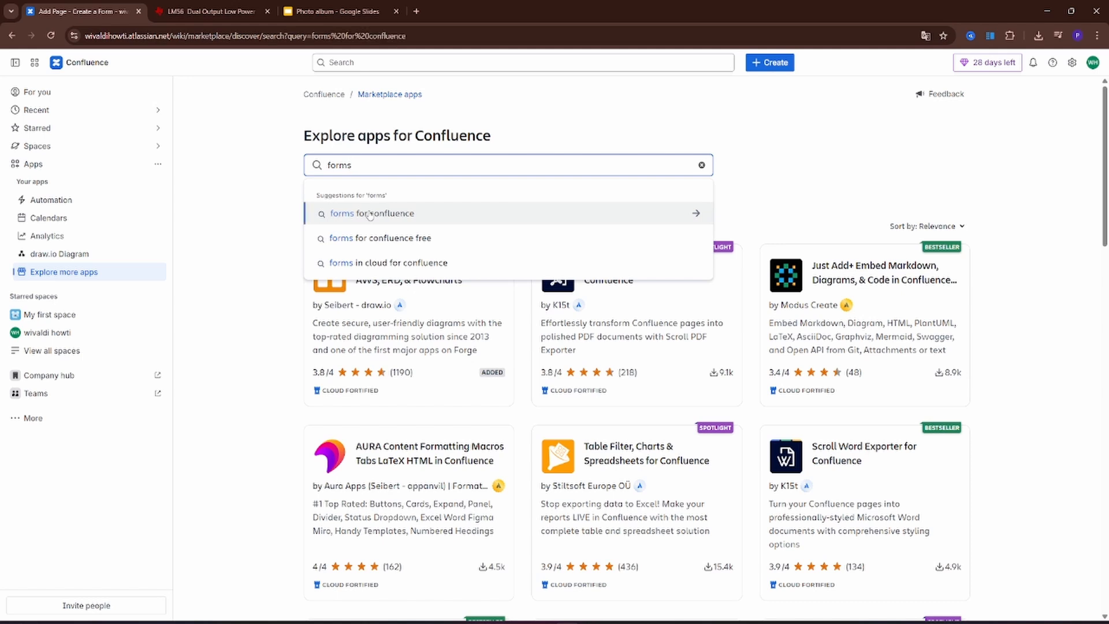
- Browse the form apps and try to start the free trial of Google Forms for Confluence (PageBrain)
scroll(298, 287, down, 1)
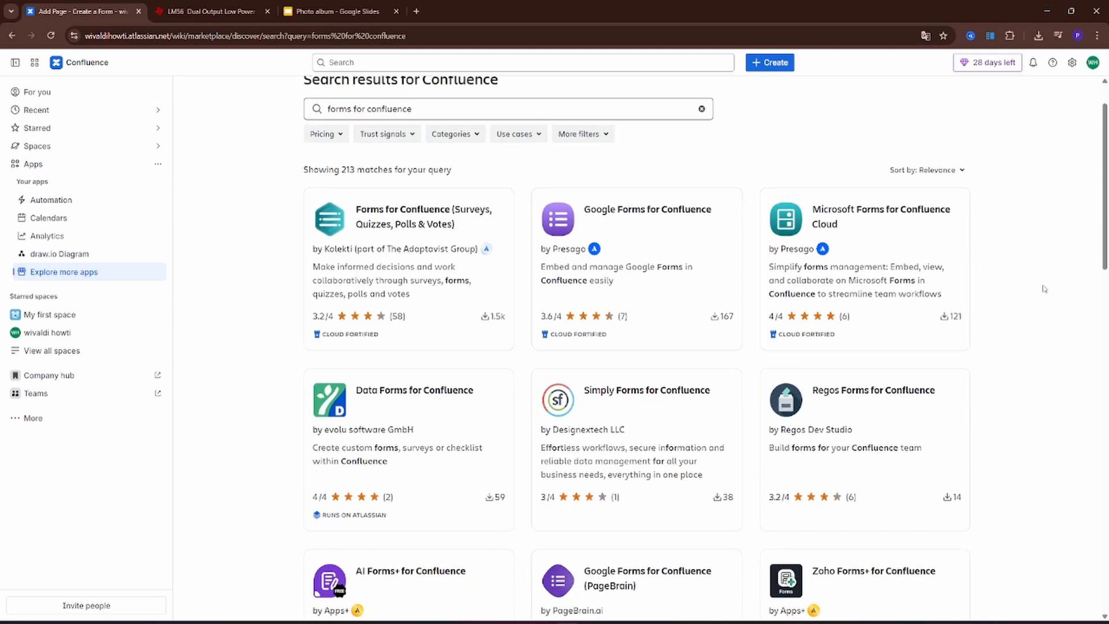
scroll(1017, 297, down, 1)
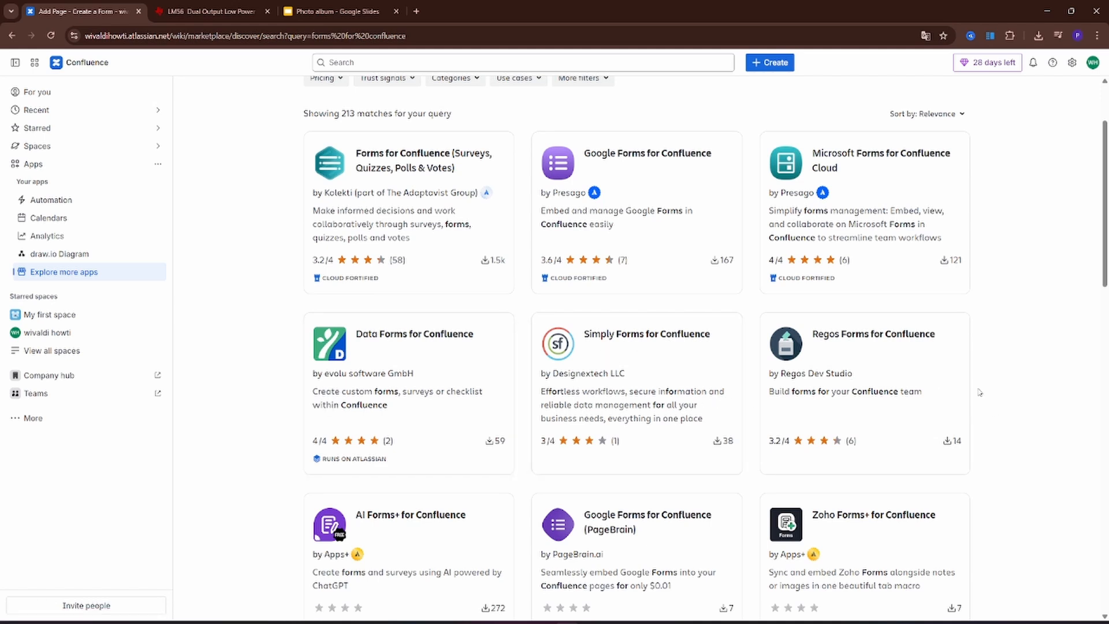
scroll(668, 355, down, 2)
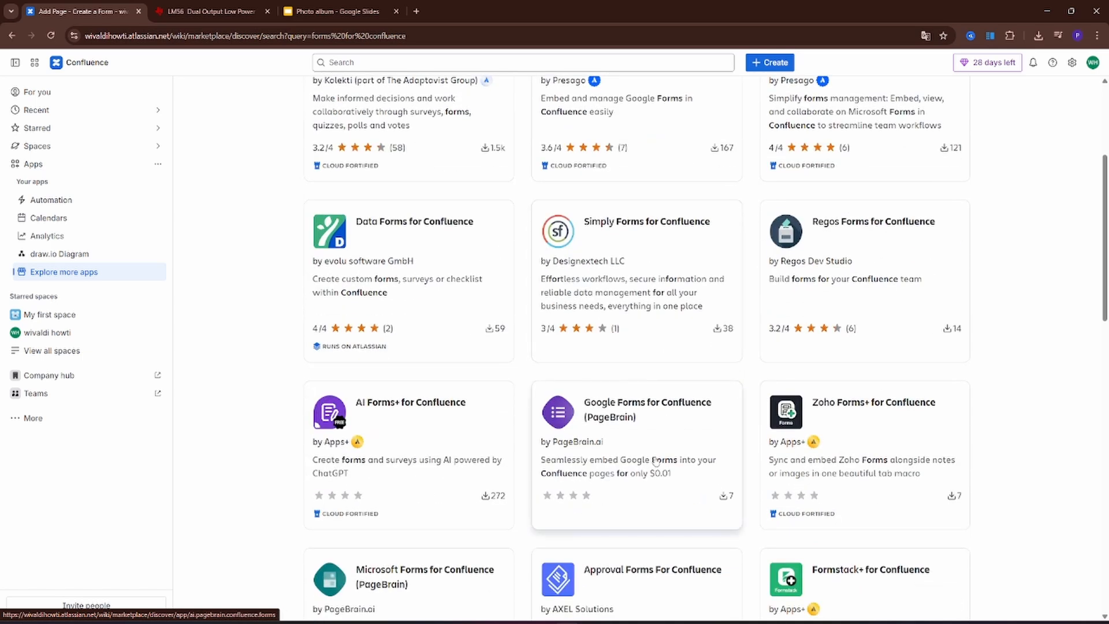
click(660, 427)
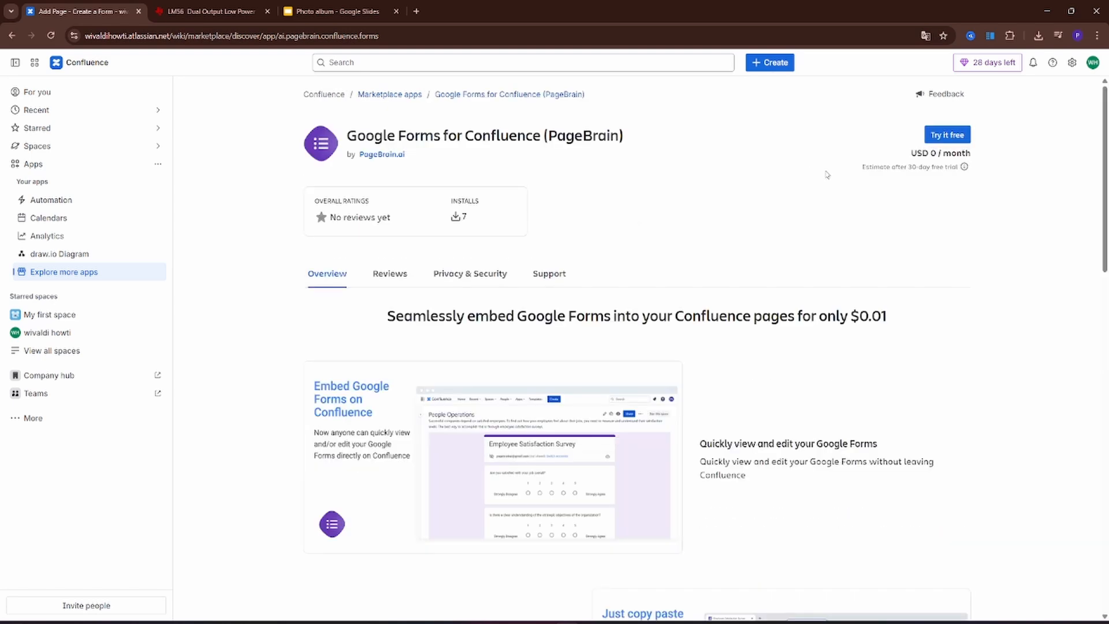
click(927, 135)
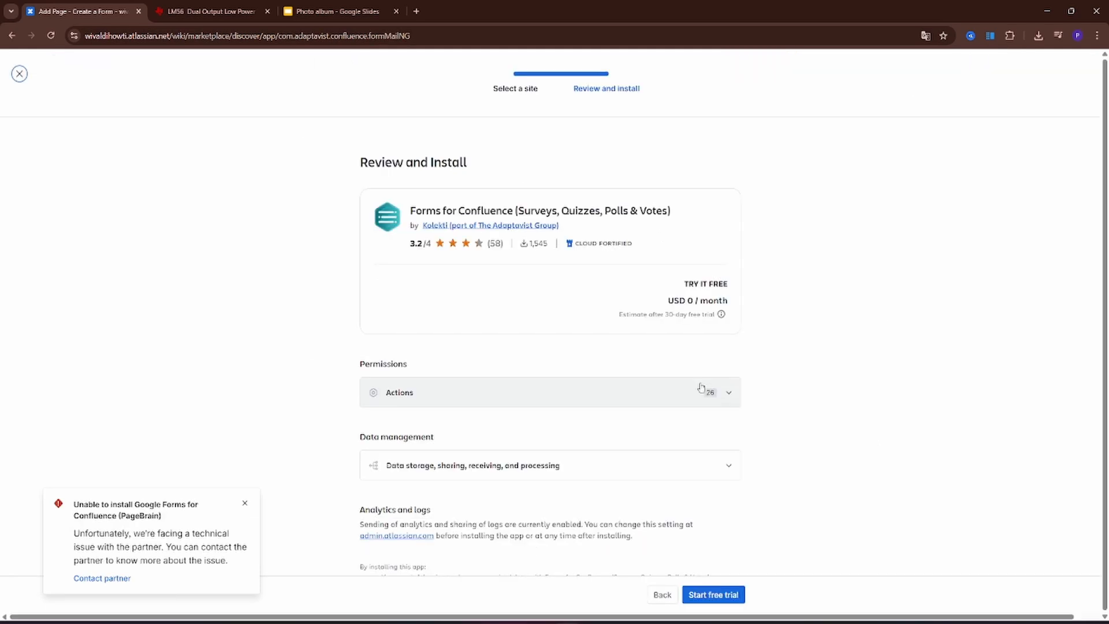
- Dismiss the installation notice and start the free trial of Forms for Confluence (Surveys, Quizzes, Polls & Votes)
click(245, 504)
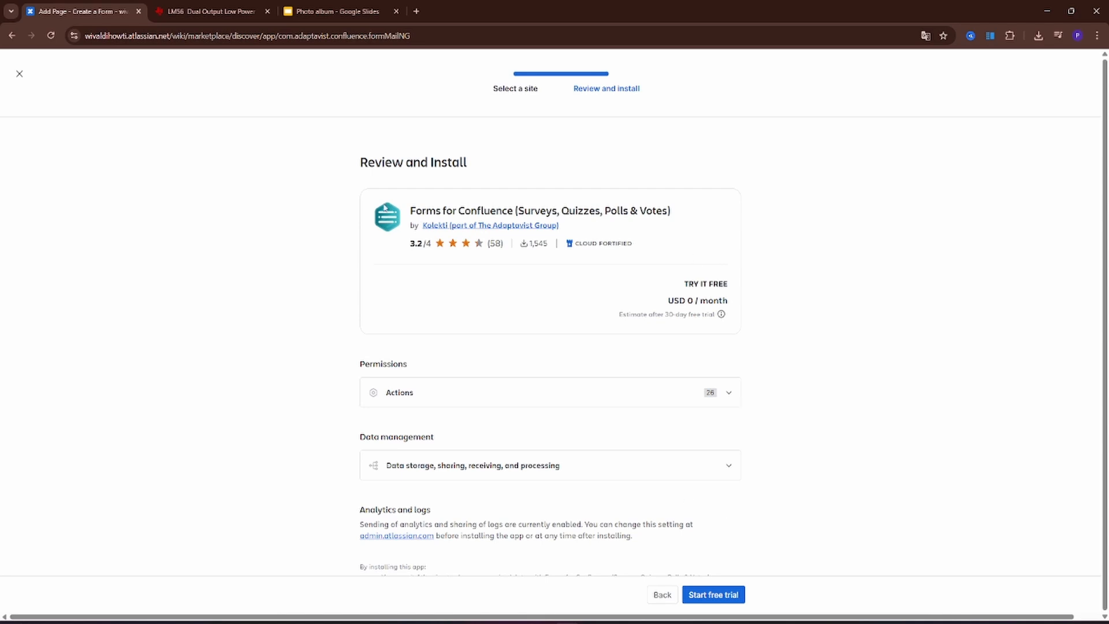
click(706, 595)
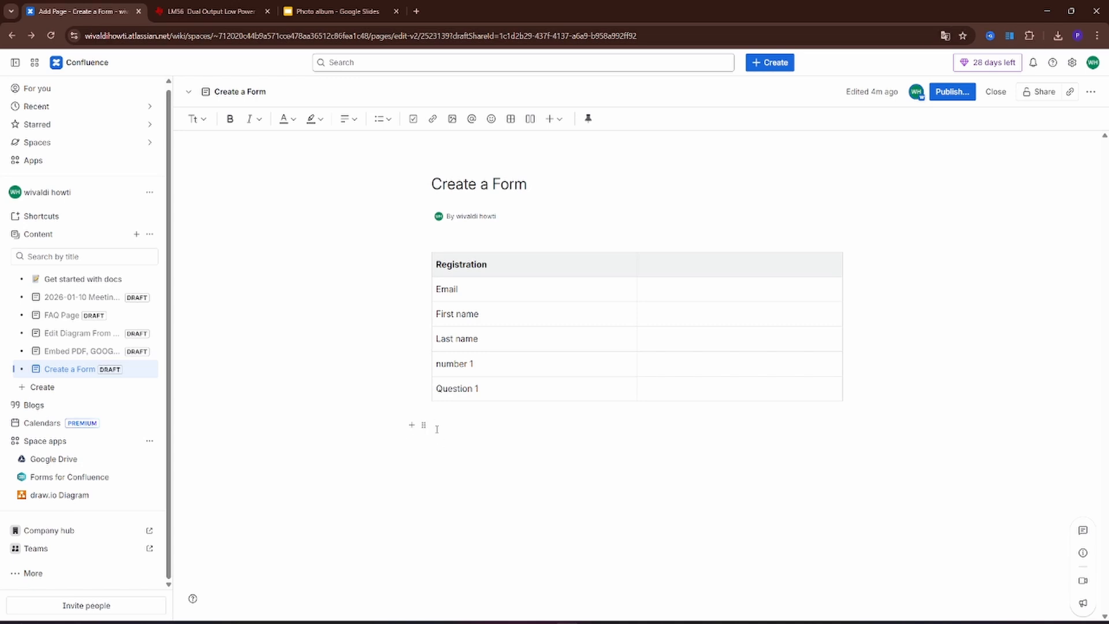
- Insert a Create Form element below the table and configure it as a form named Form Test without description or collaborators
text(/)
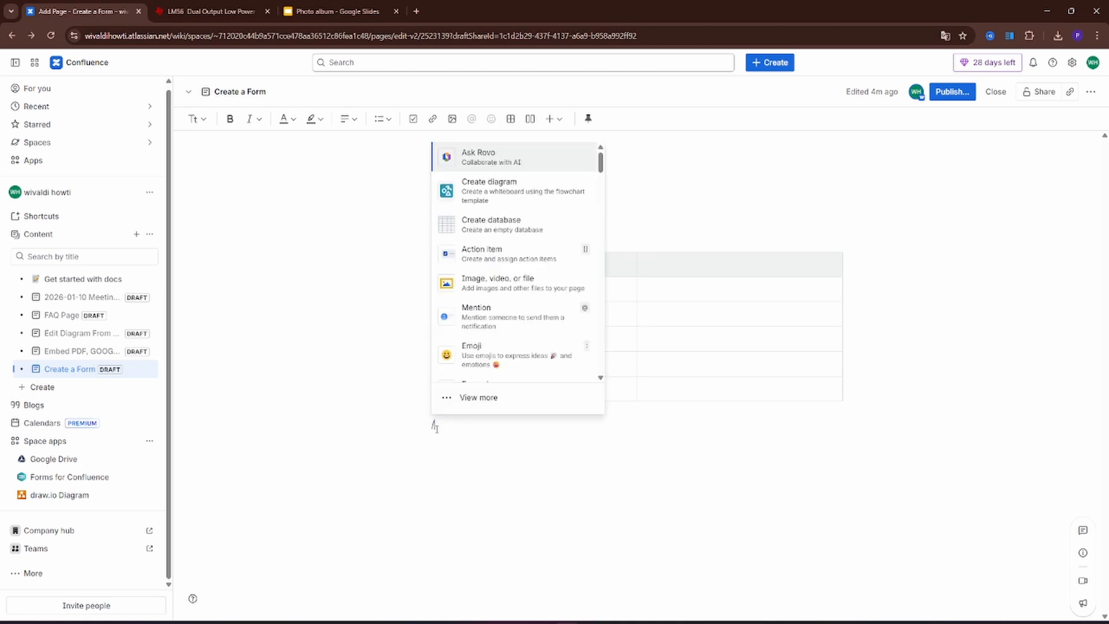
text(form)
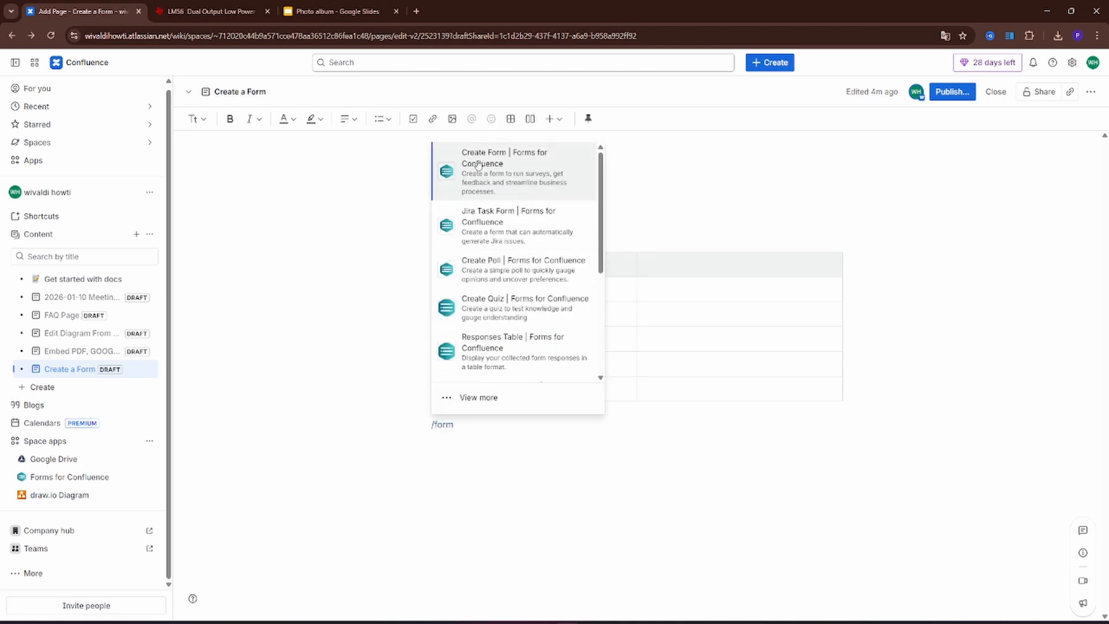
click(532, 167)
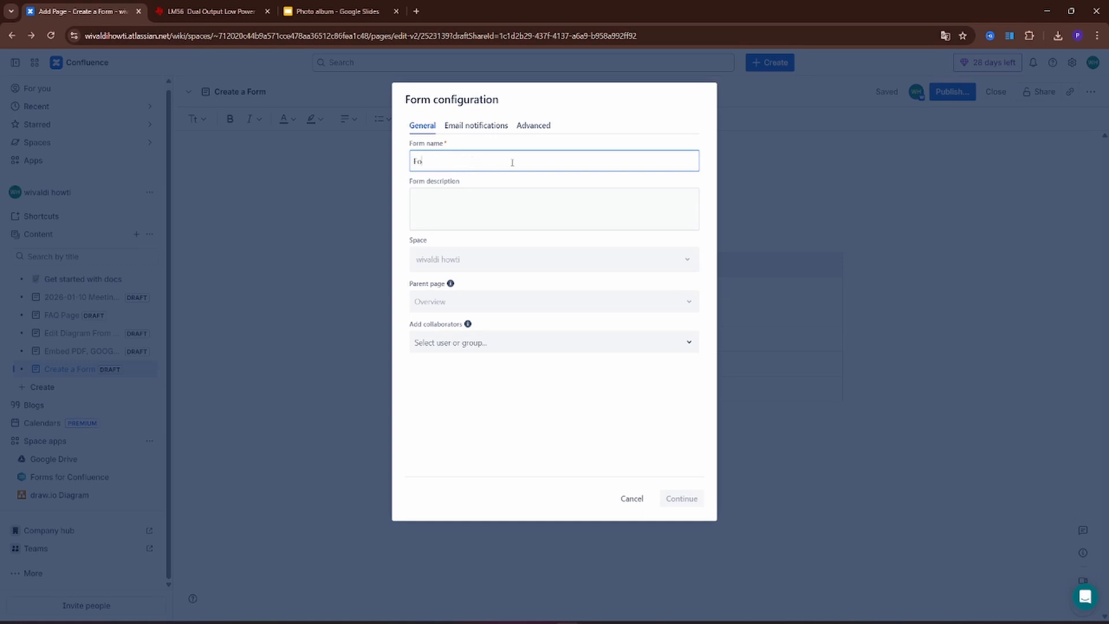
text(rm Test)
click(553, 194)
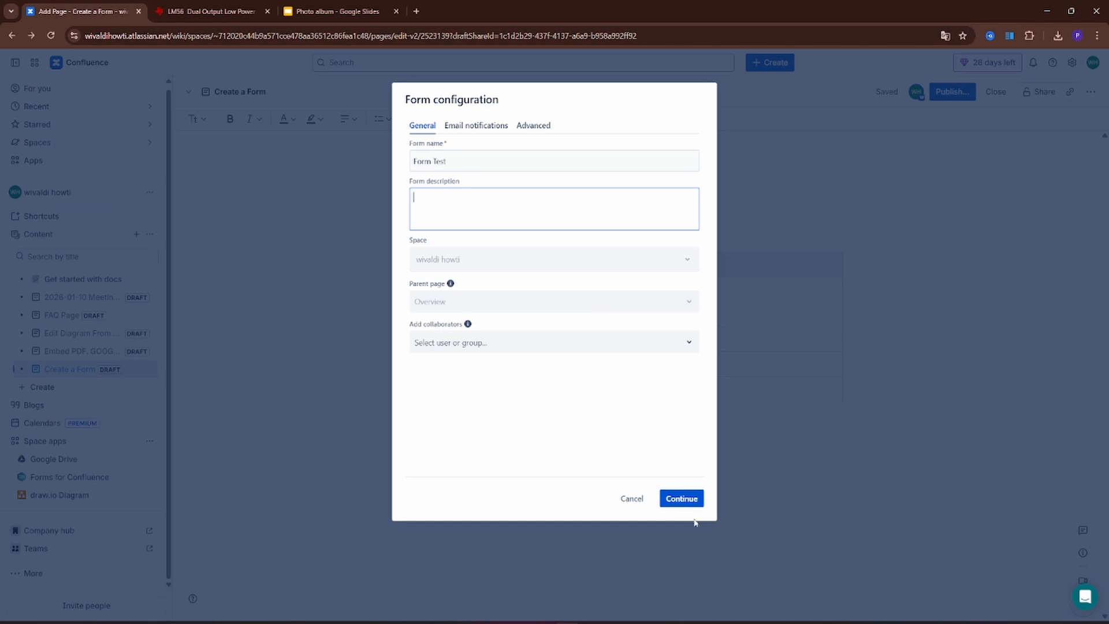
click(597, 347)
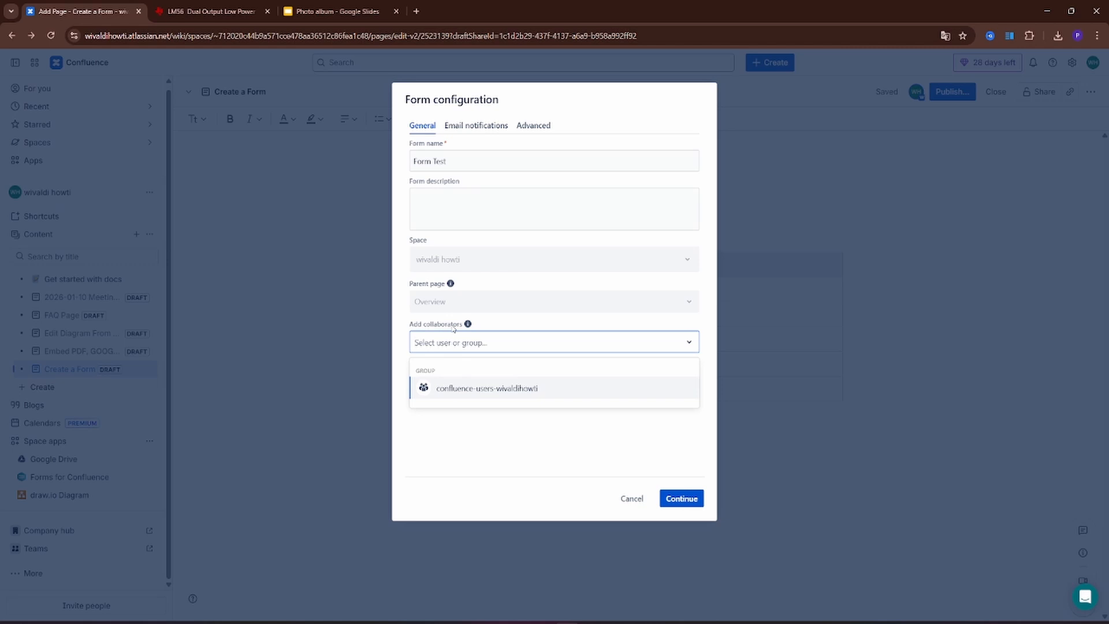
click(679, 500)
click(473, 126)
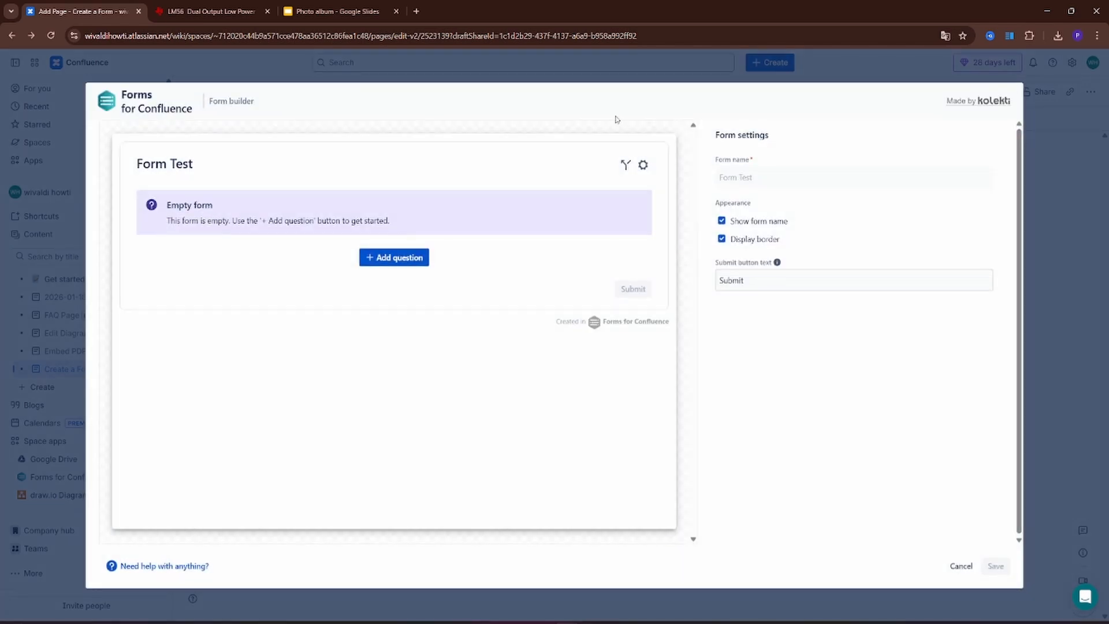
- Leave the form builder without saving and delete the form element from the page
click(961, 567)
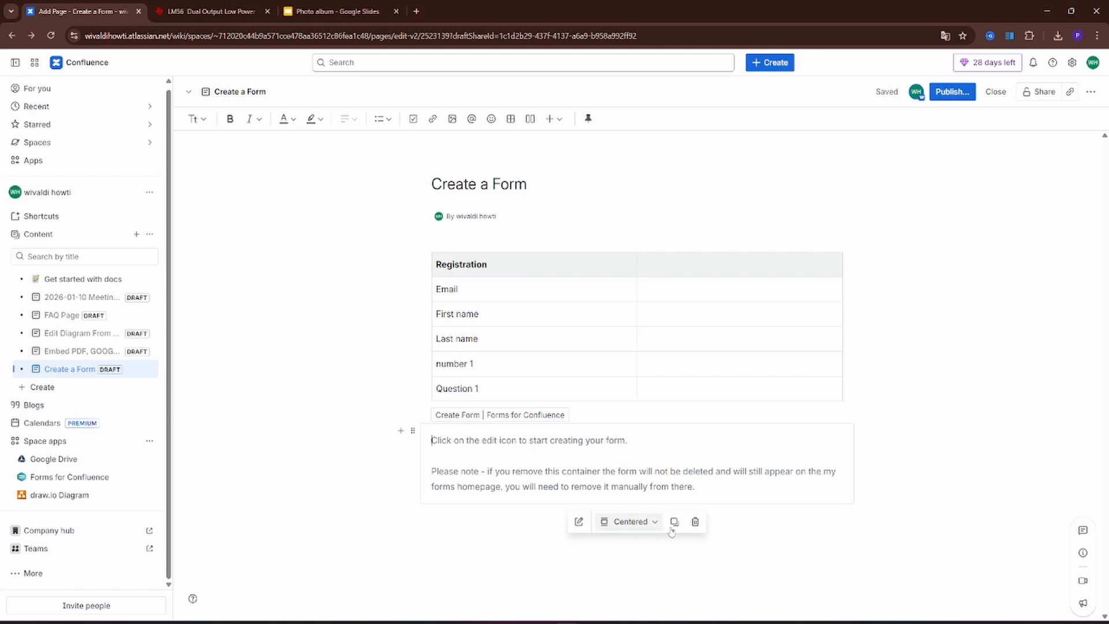
click(695, 521)
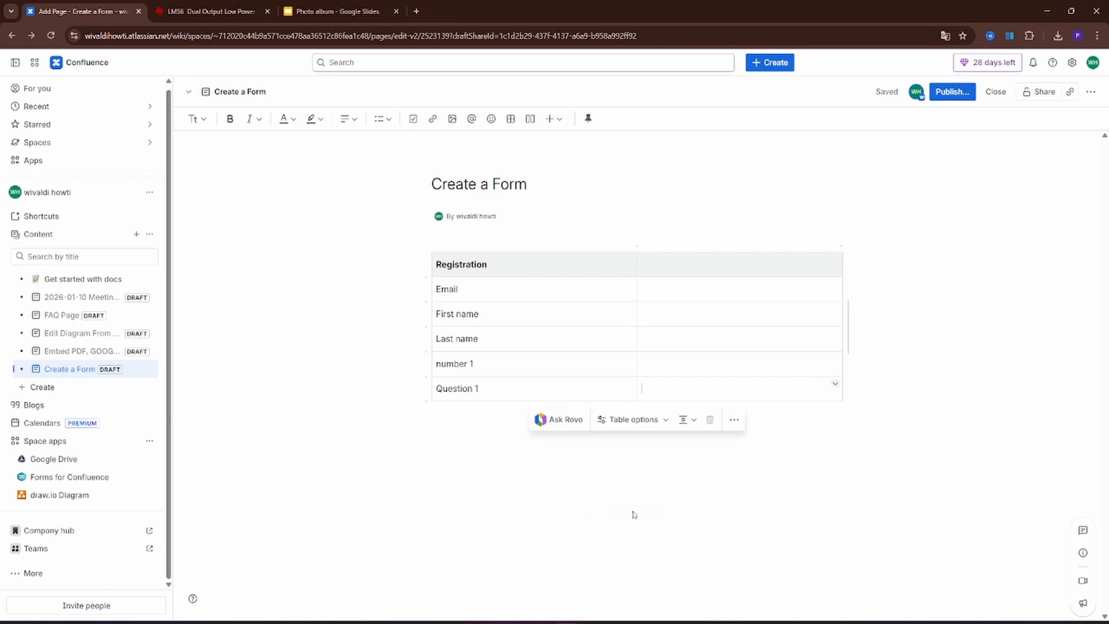
- Insert a new form element below the registration table and allow anonymous form submissions in its configuration
click(450, 441)
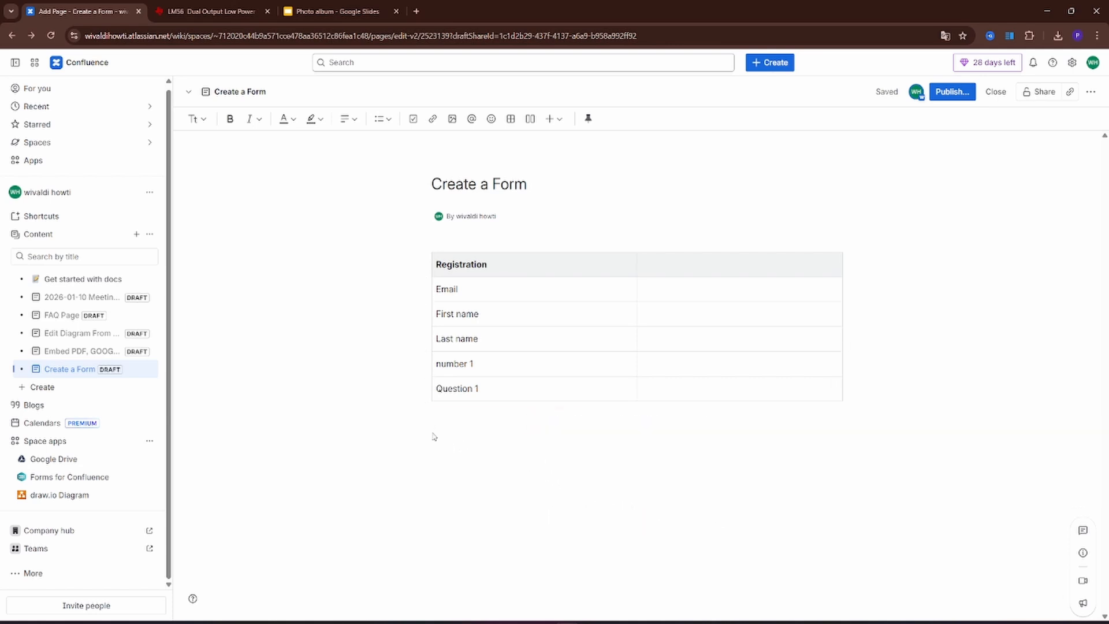
text(/form)
key(Return)
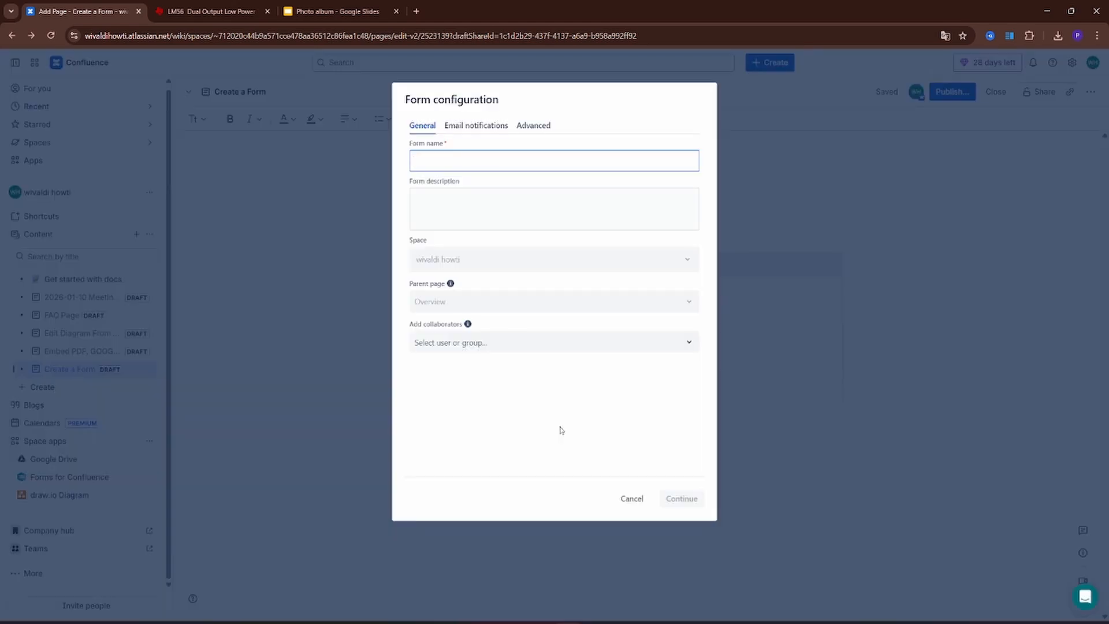
click(520, 123)
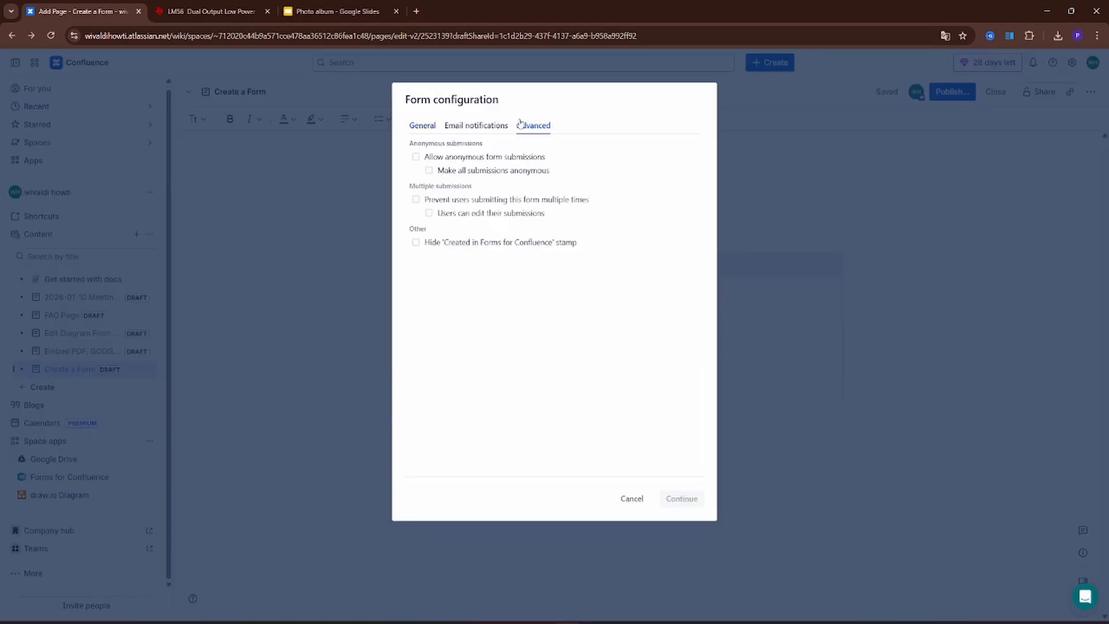
click(416, 158)
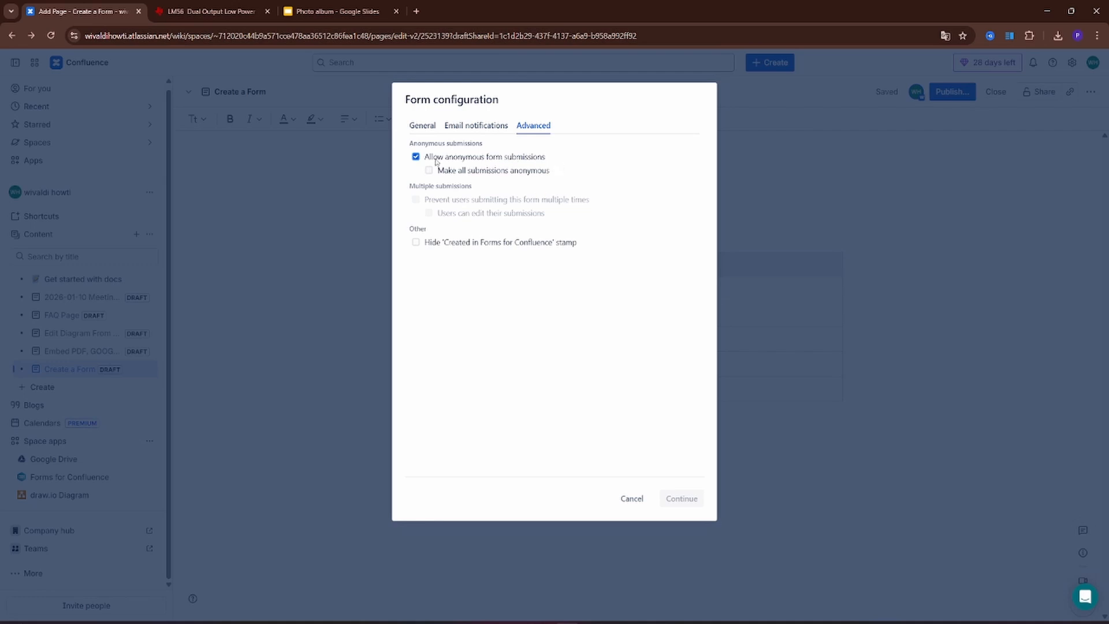
- Name the form Form Test1, leave the description empty and continue to the form builder
click(421, 124)
click(429, 161)
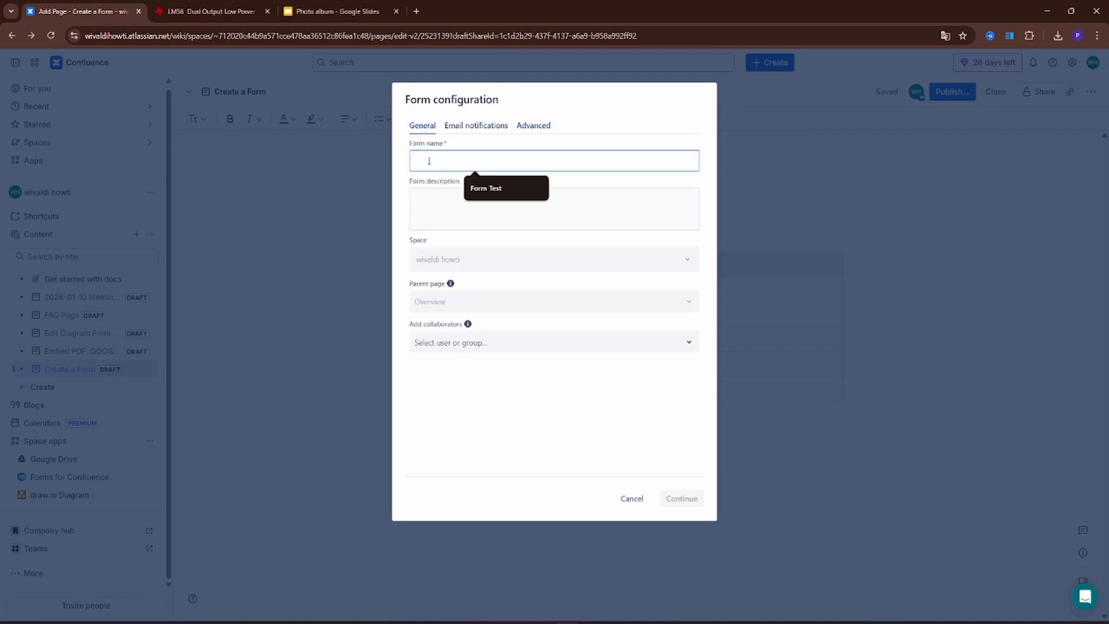
click(474, 188)
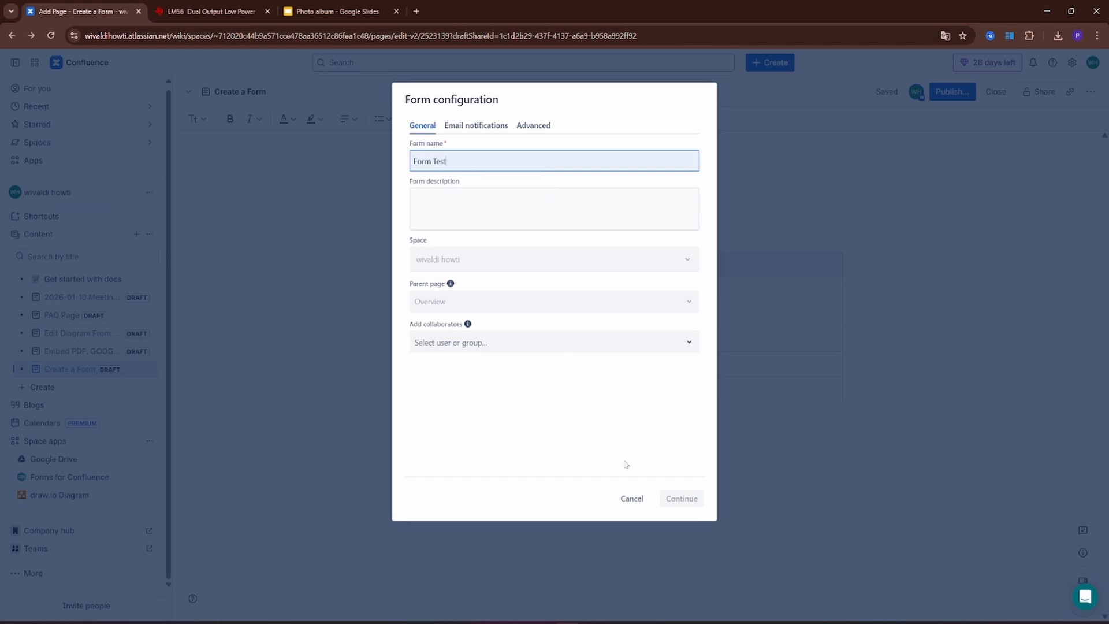
click(575, 217)
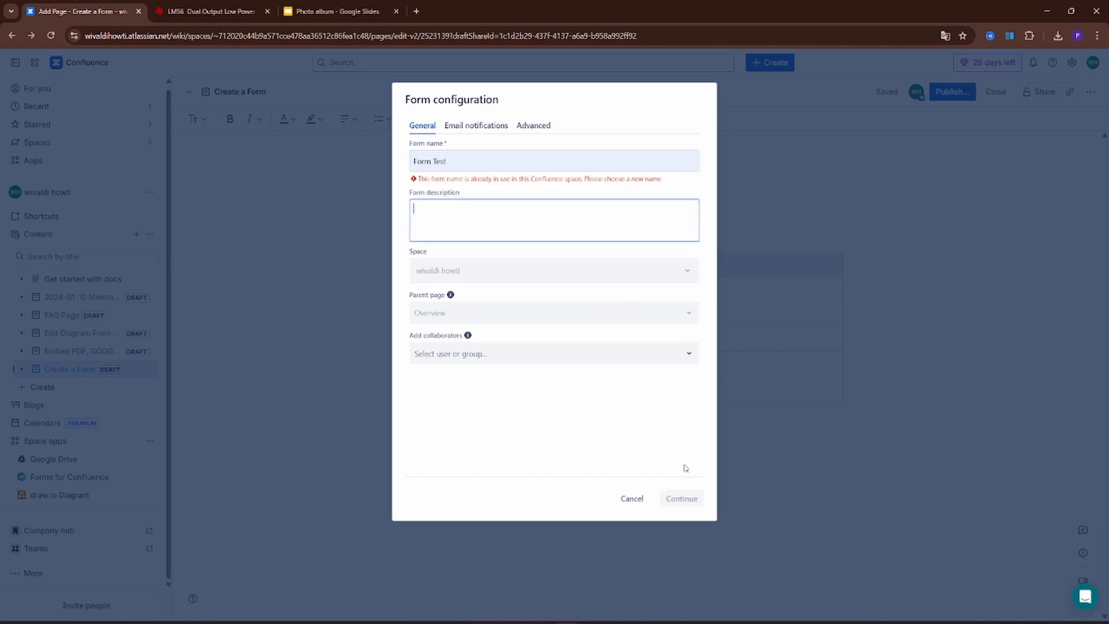
click(501, 155)
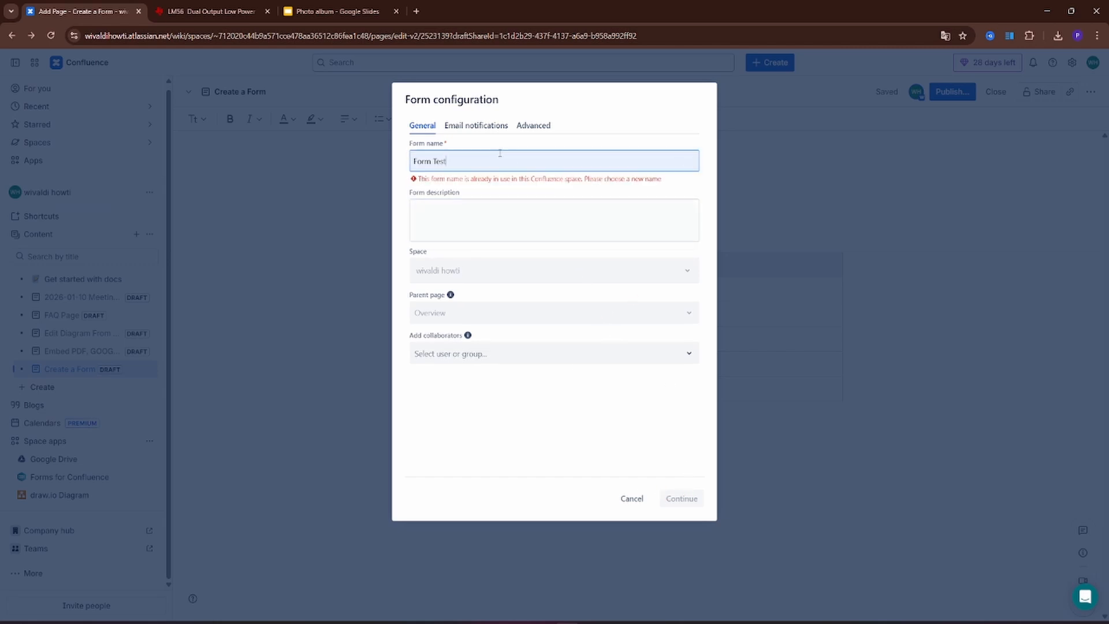
text(1)
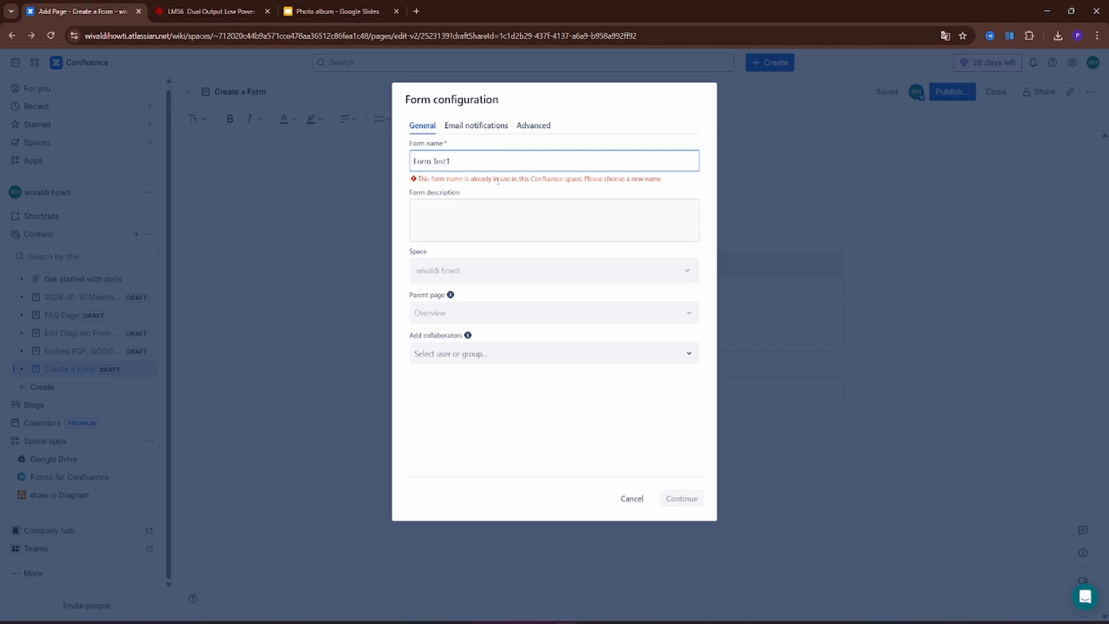
click(573, 390)
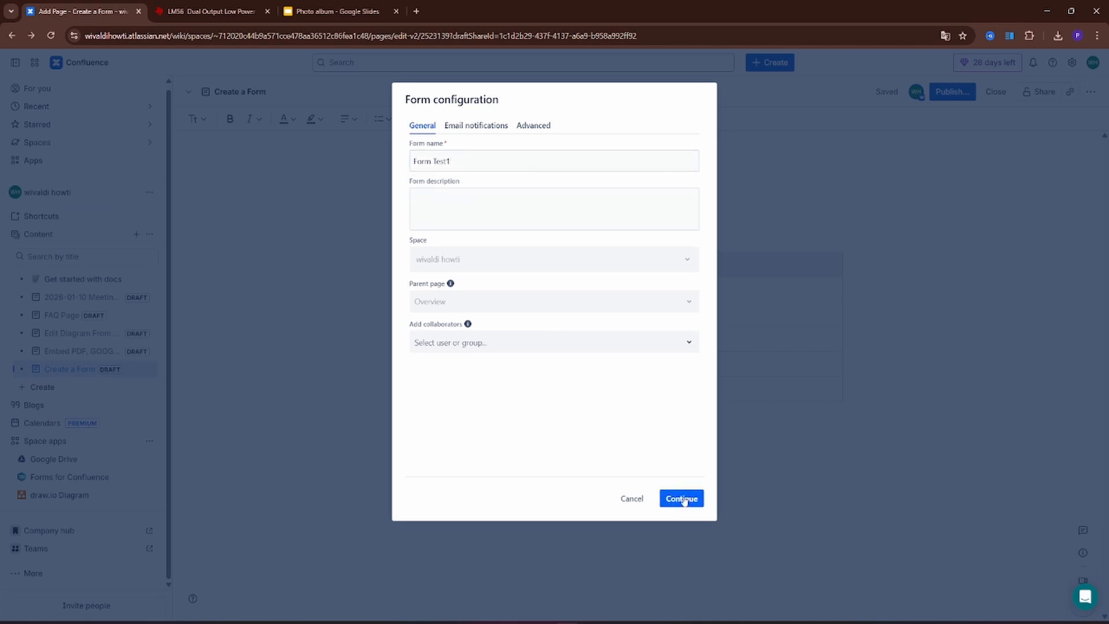
click(682, 500)
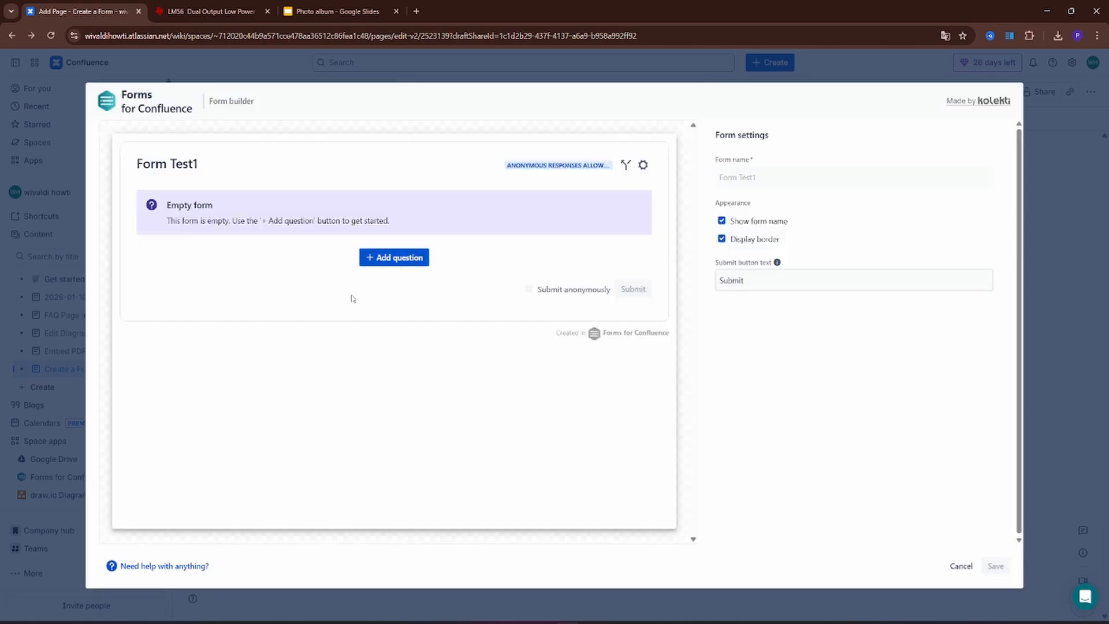
- Add a dropdown question to the empty form with the question text "How are you"
click(398, 267)
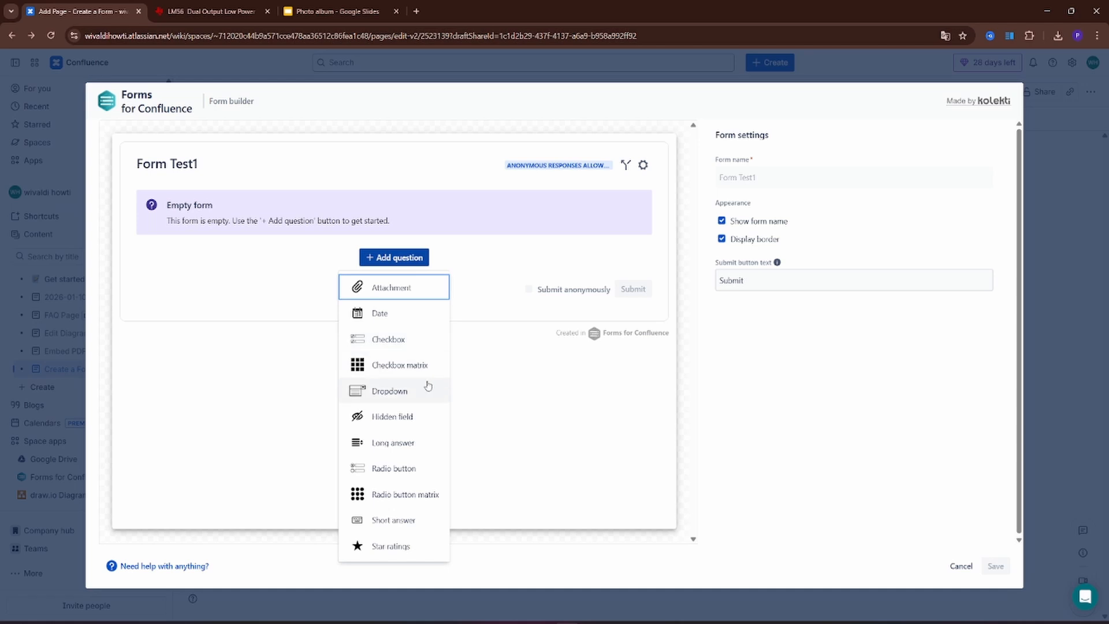
click(394, 395)
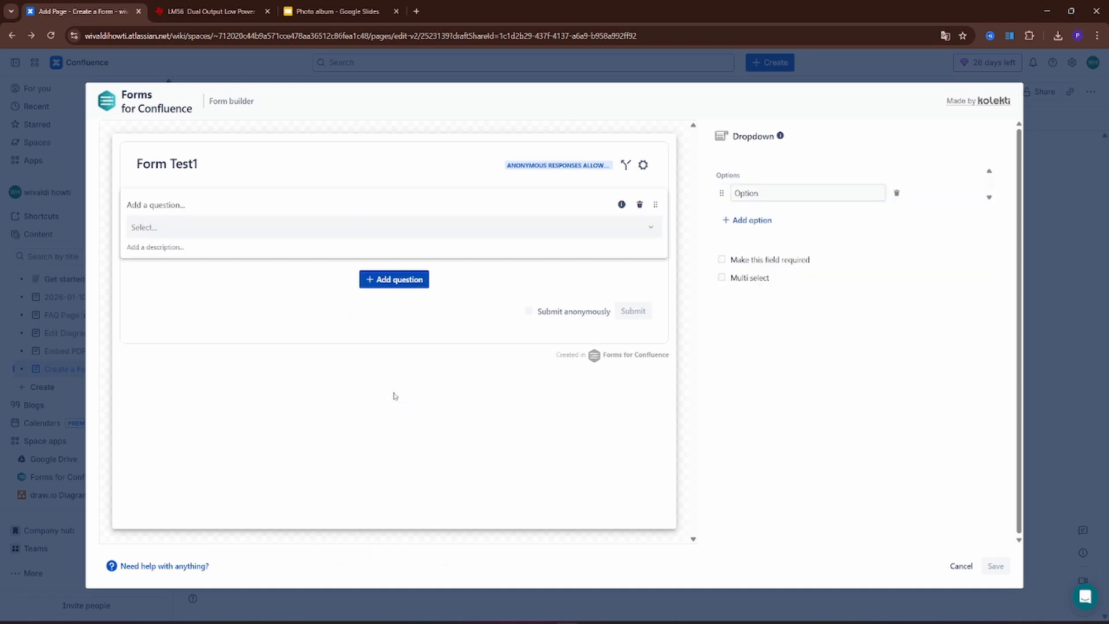
click(217, 207)
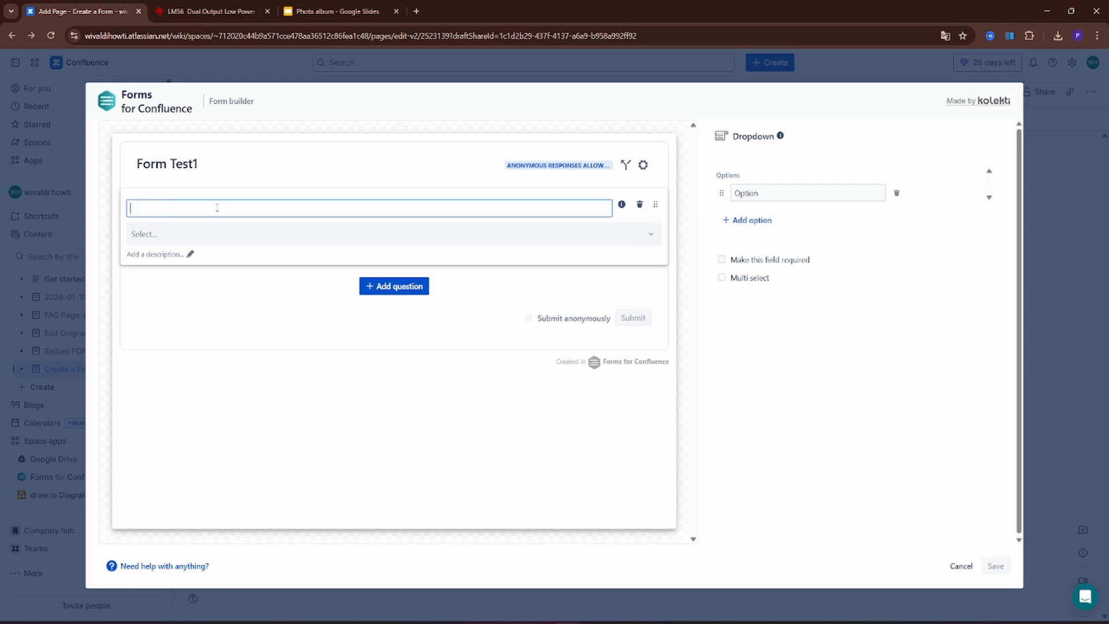
text(How a)
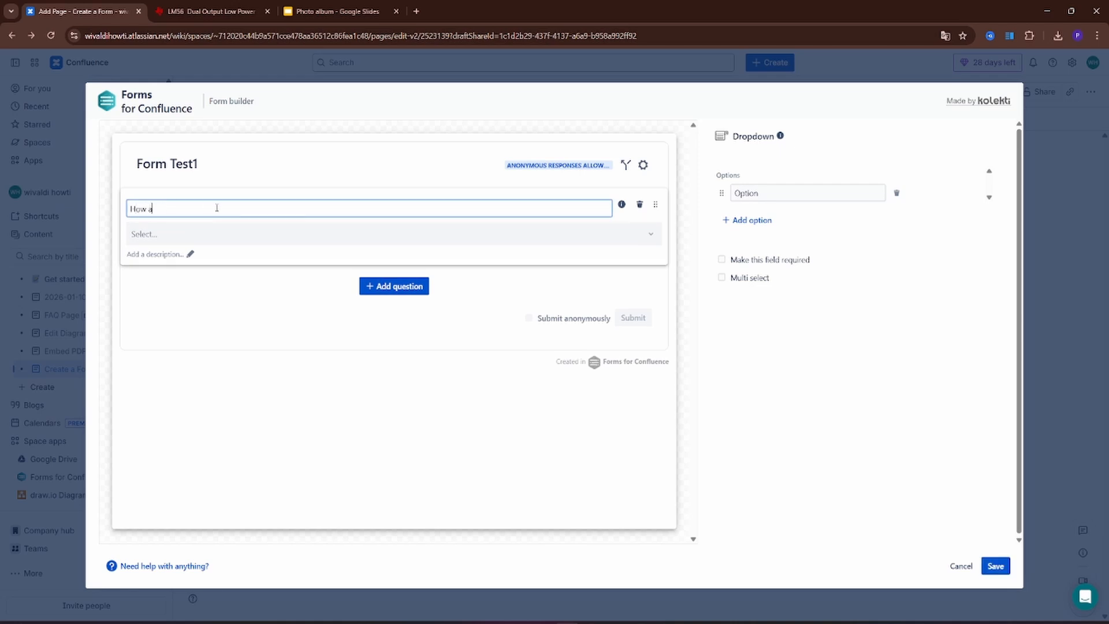
text(re you)
click(296, 234)
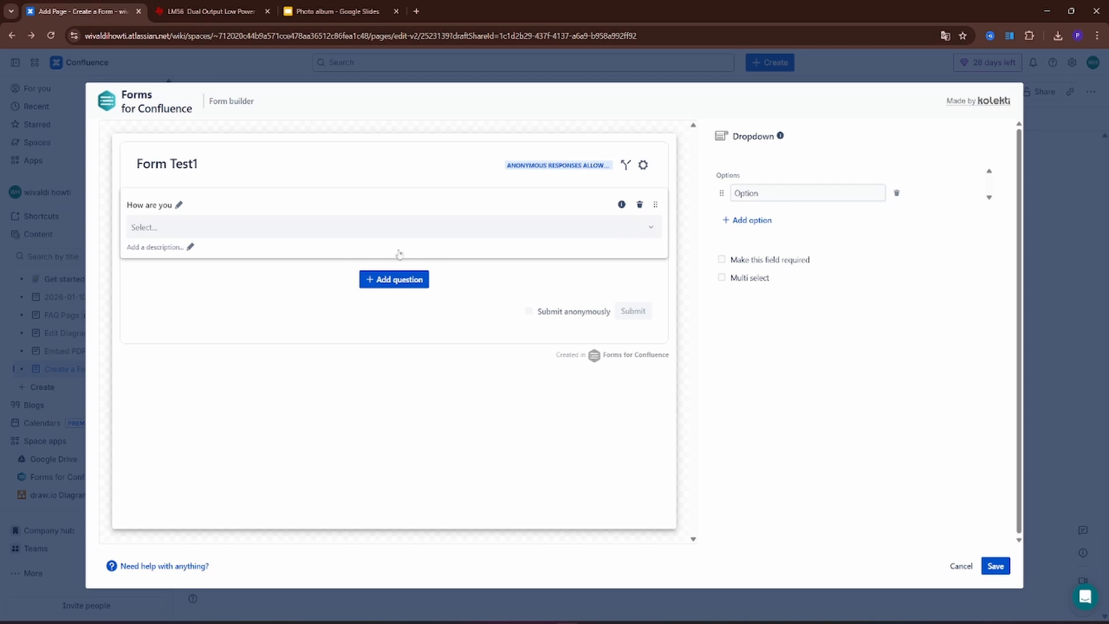
- Give the dropdown question the description "When you ..." and add a radio button question below it
click(160, 247)
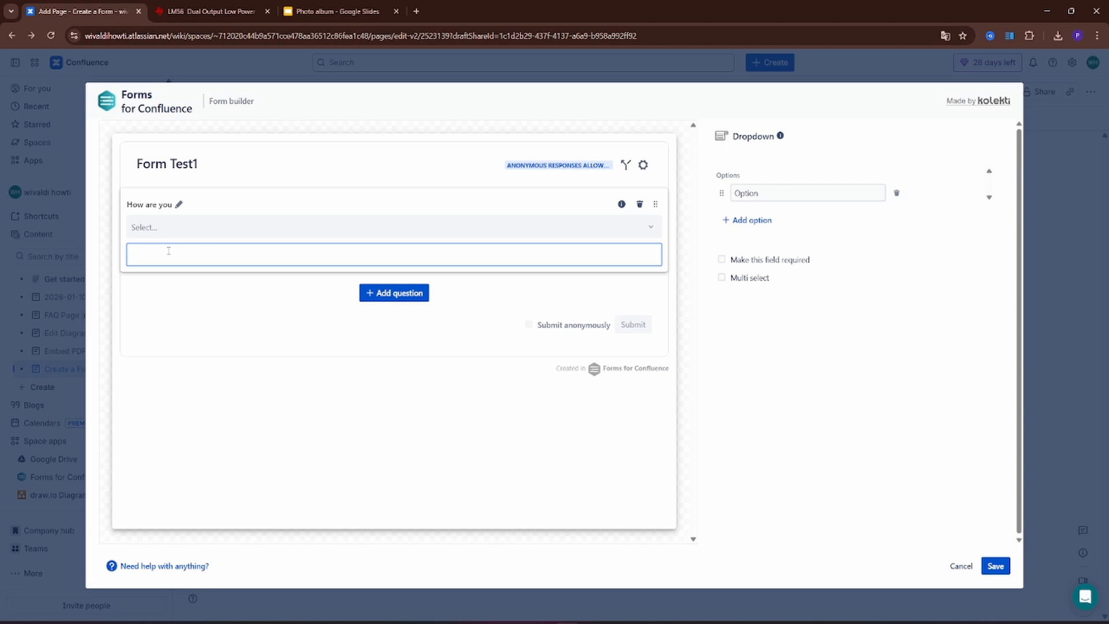
text(When you ...)
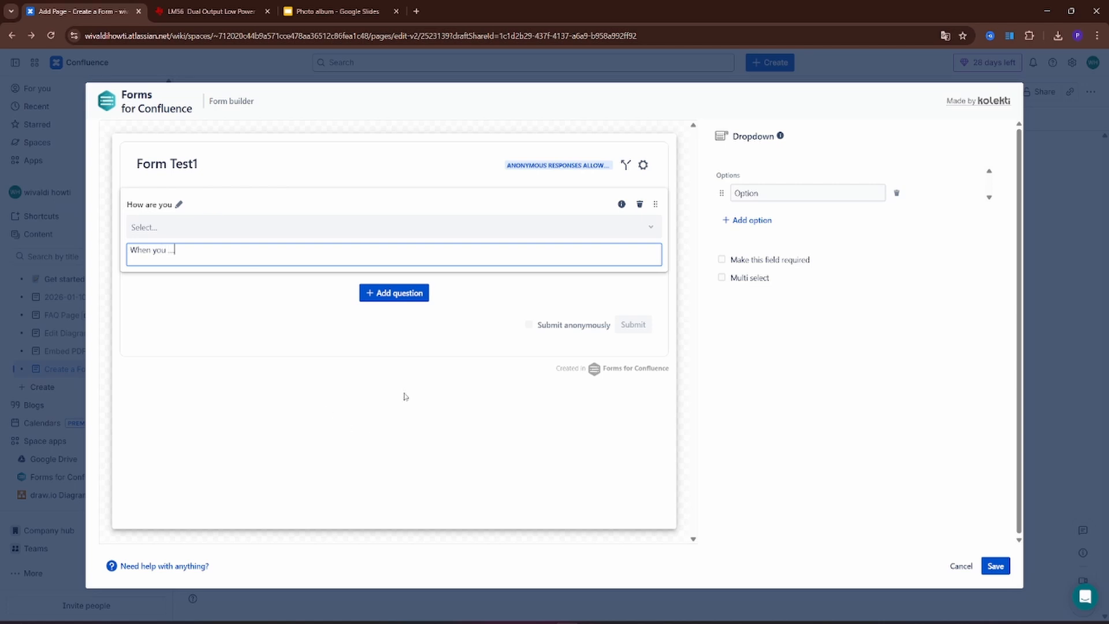
click(406, 294)
click(503, 325)
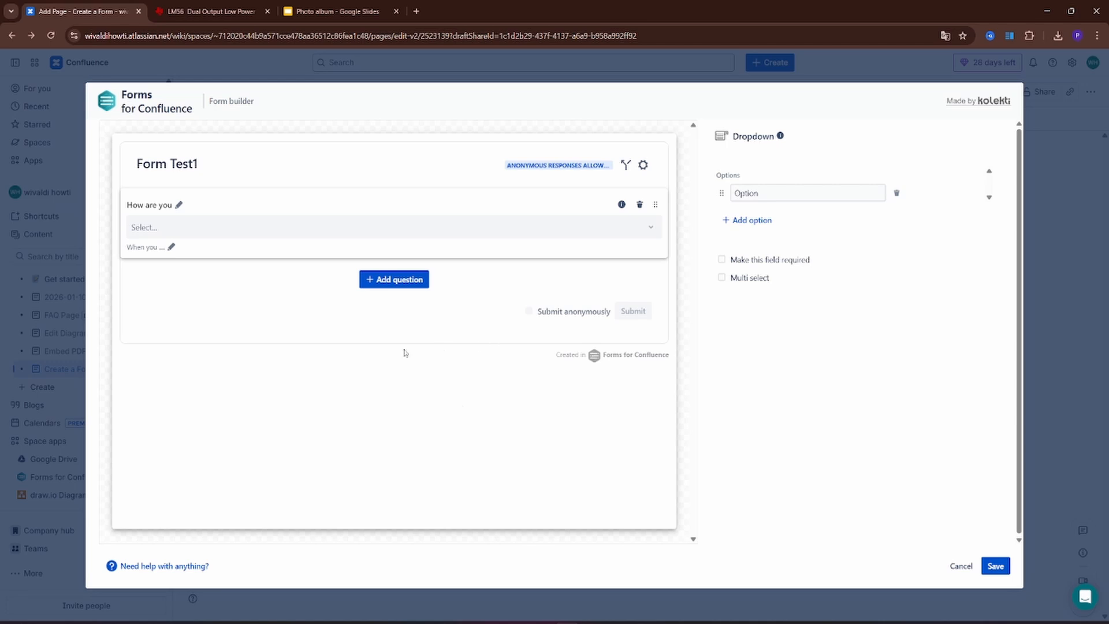
click(386, 281)
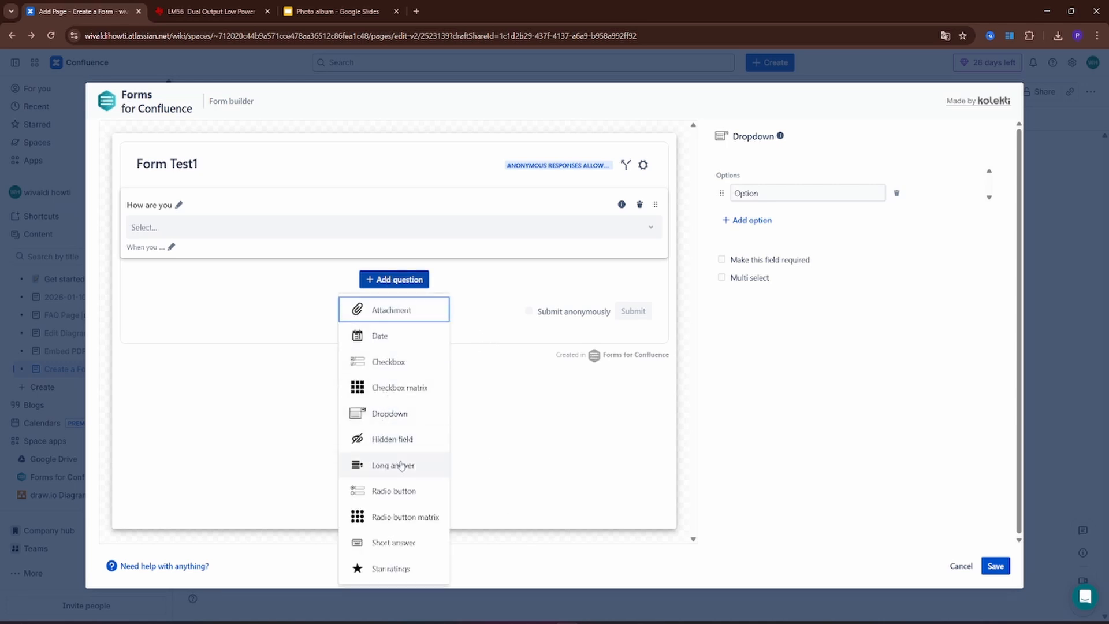
click(412, 497)
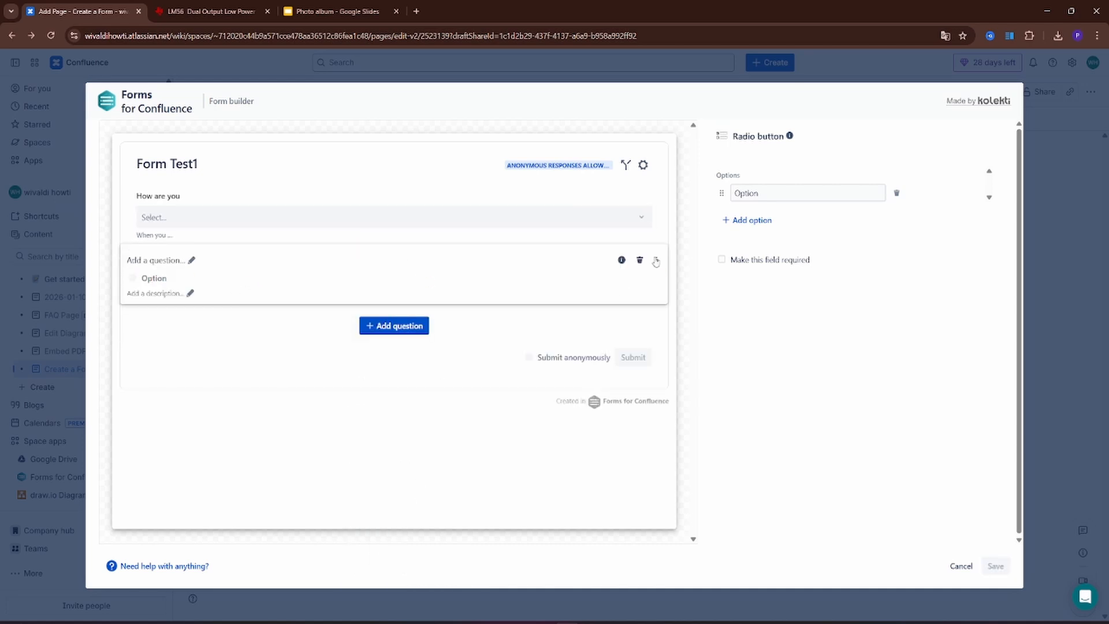
- Make the "How are you" dropdown question required and enable multi select for it
click(648, 215)
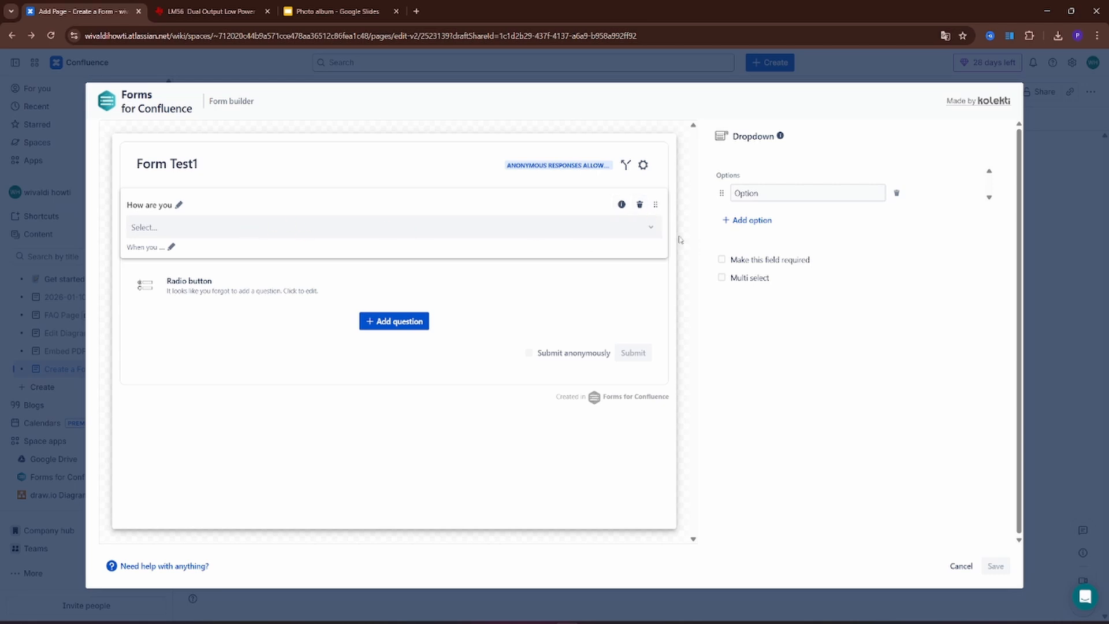
click(815, 191)
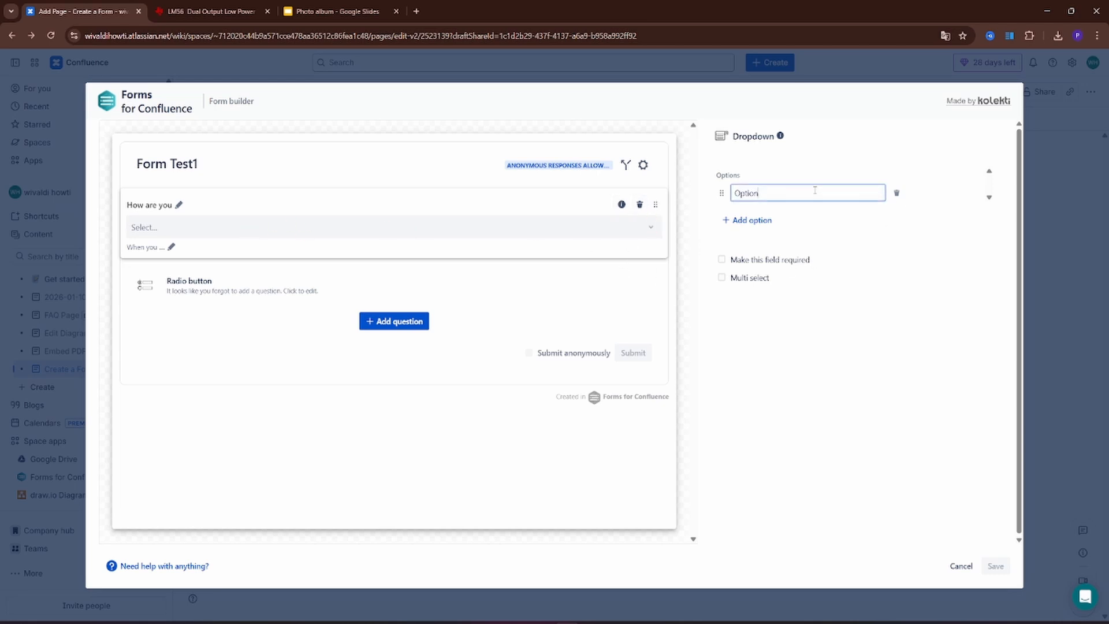
click(534, 218)
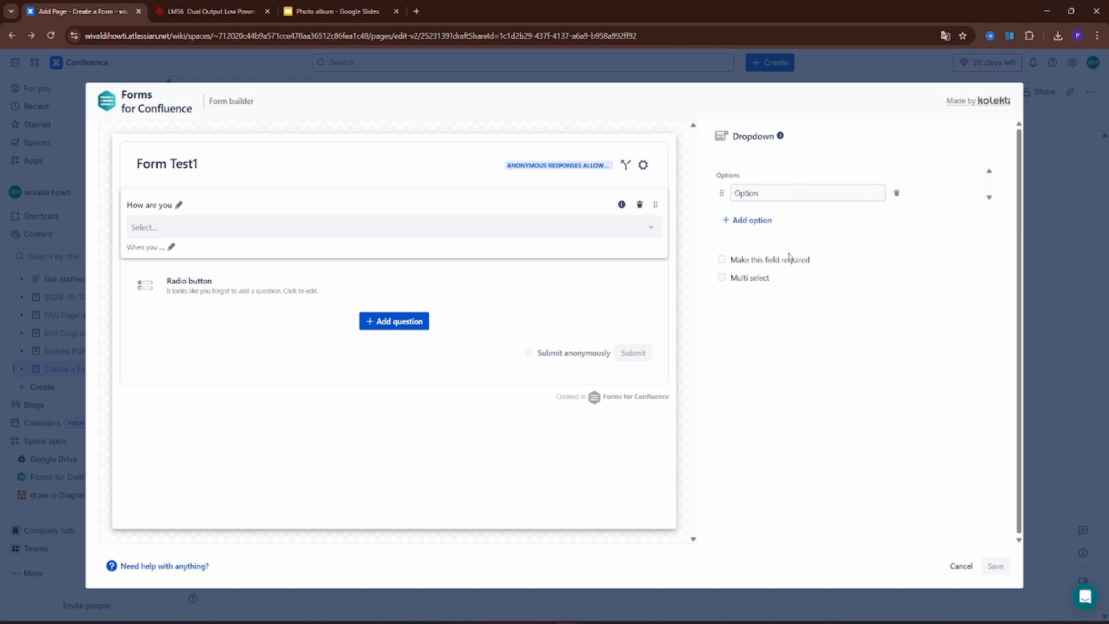
click(721, 260)
click(722, 278)
click(185, 205)
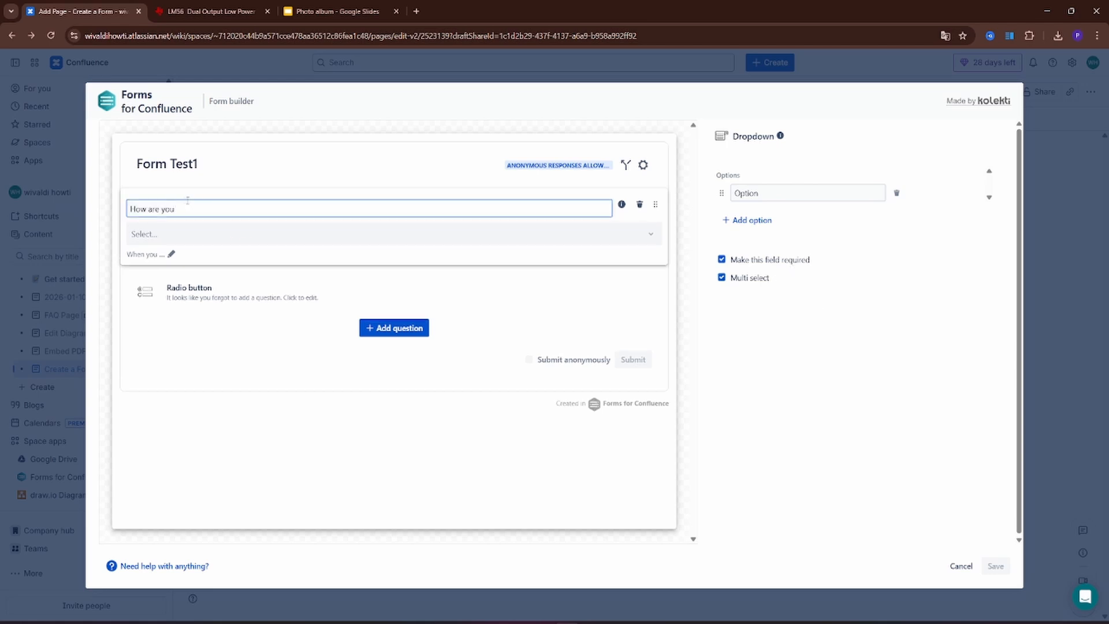
click(874, 272)
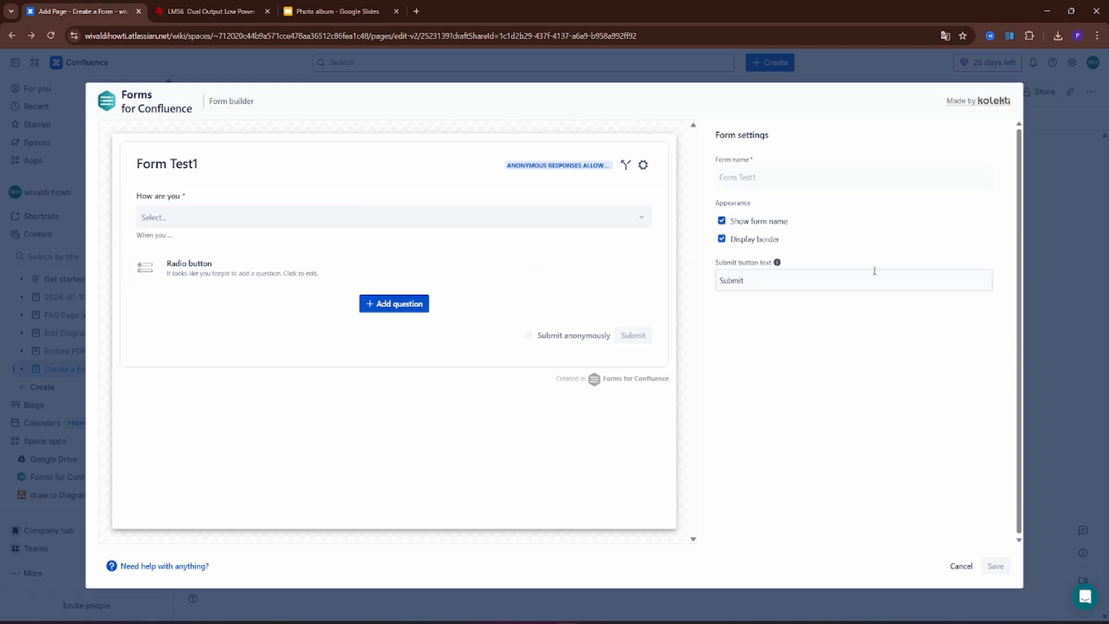
- Add a second option to the "How are you" dropdown and set the two options to "good" and "very goood"
click(522, 219)
click(745, 222)
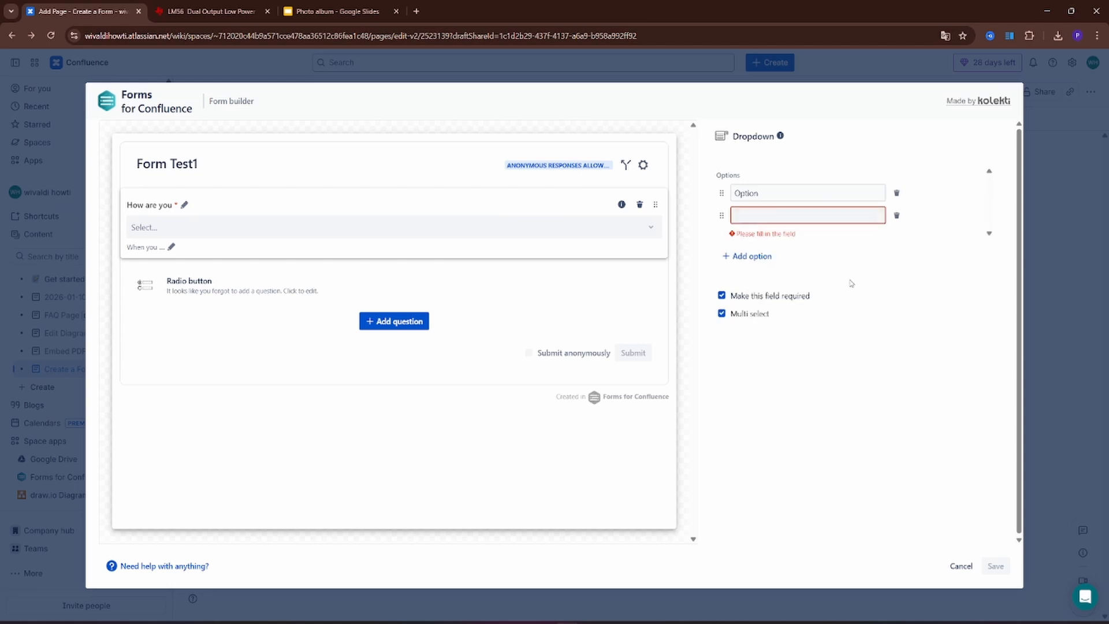
click(756, 194)
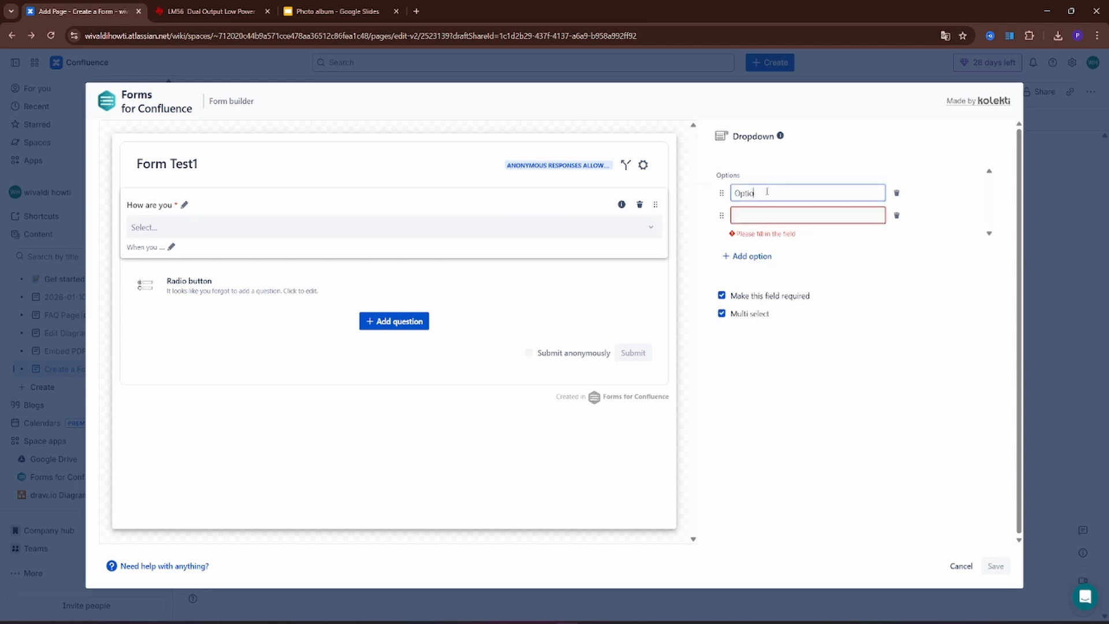
key(BackSpace)
key(BackSpace)
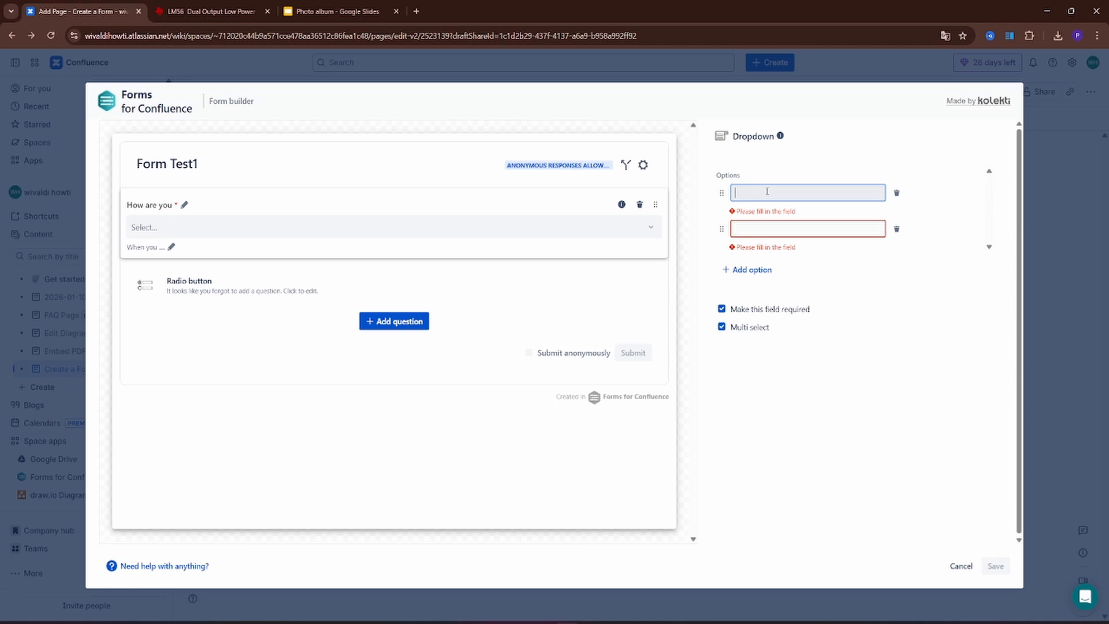
text(good)
click(771, 218)
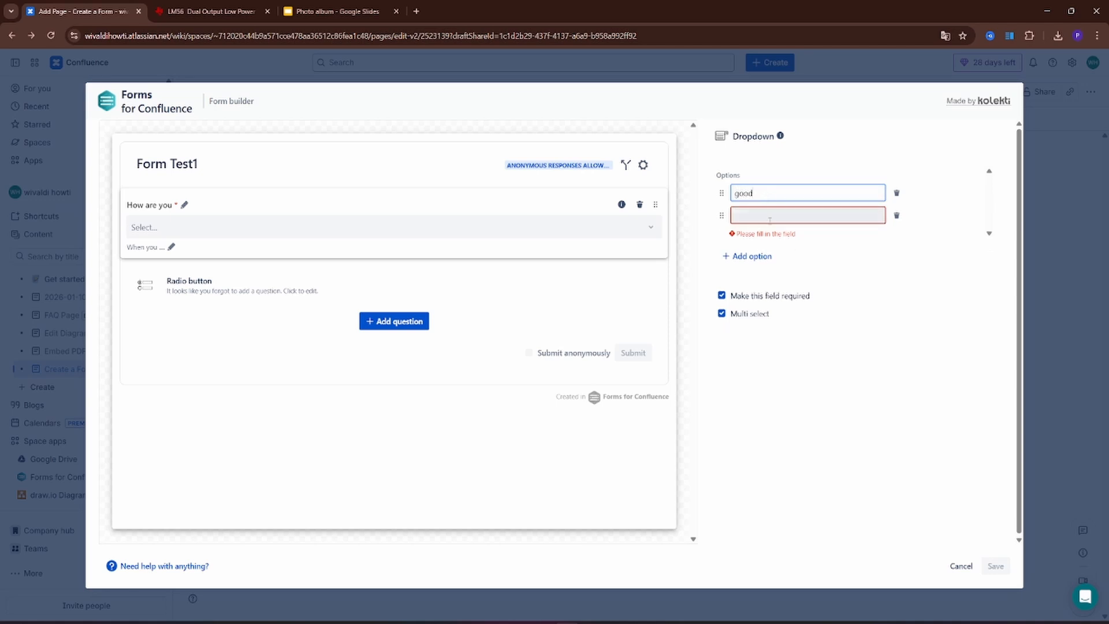
text(very good)
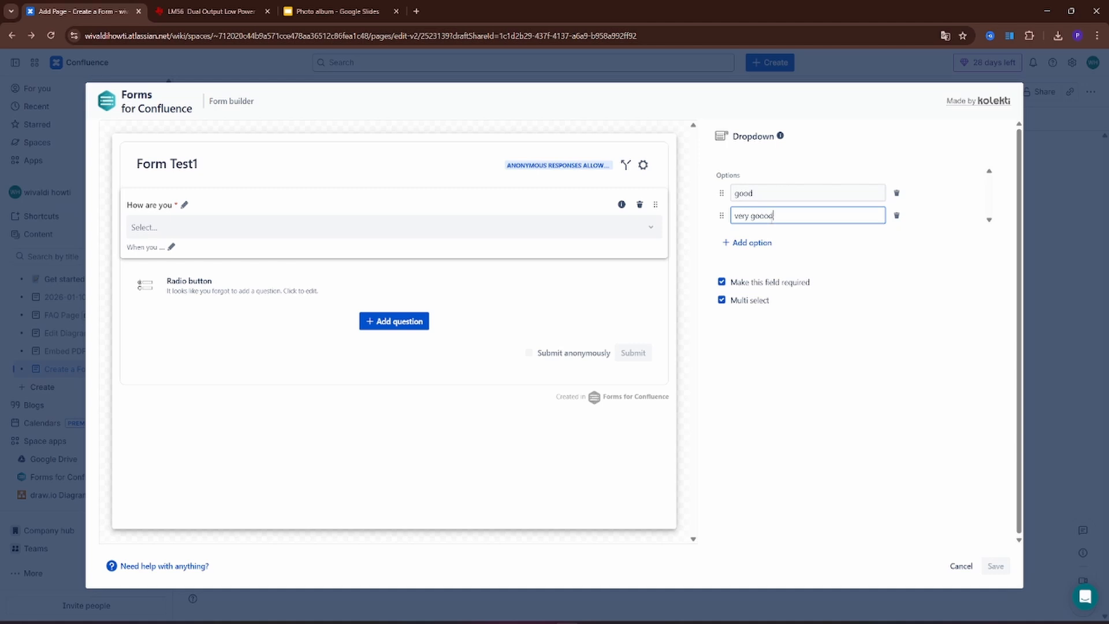
click(764, 330)
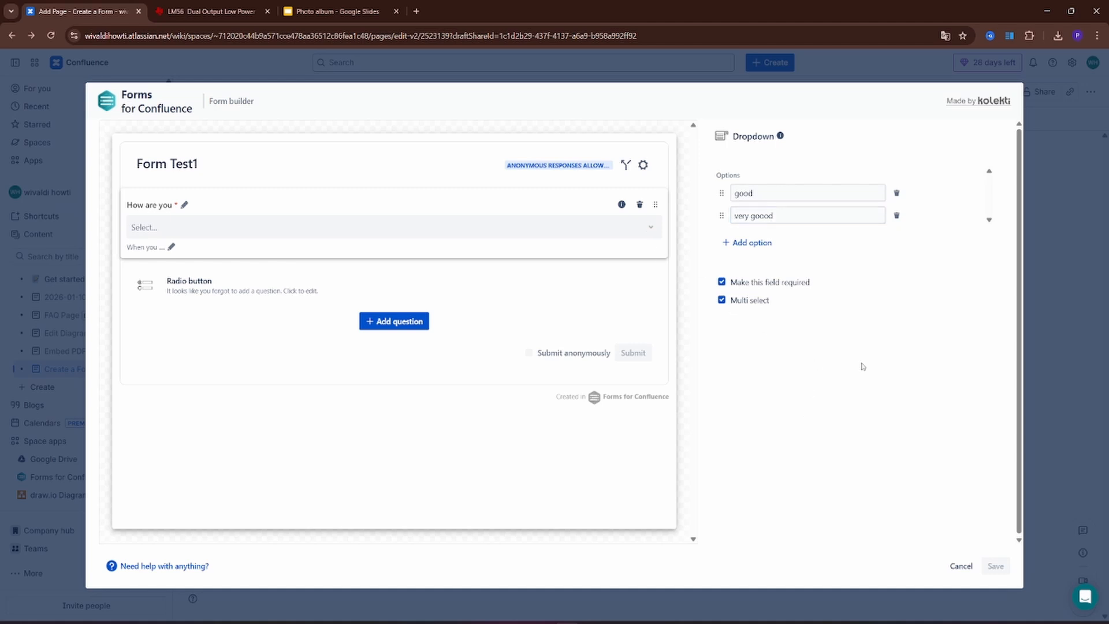
click(389, 436)
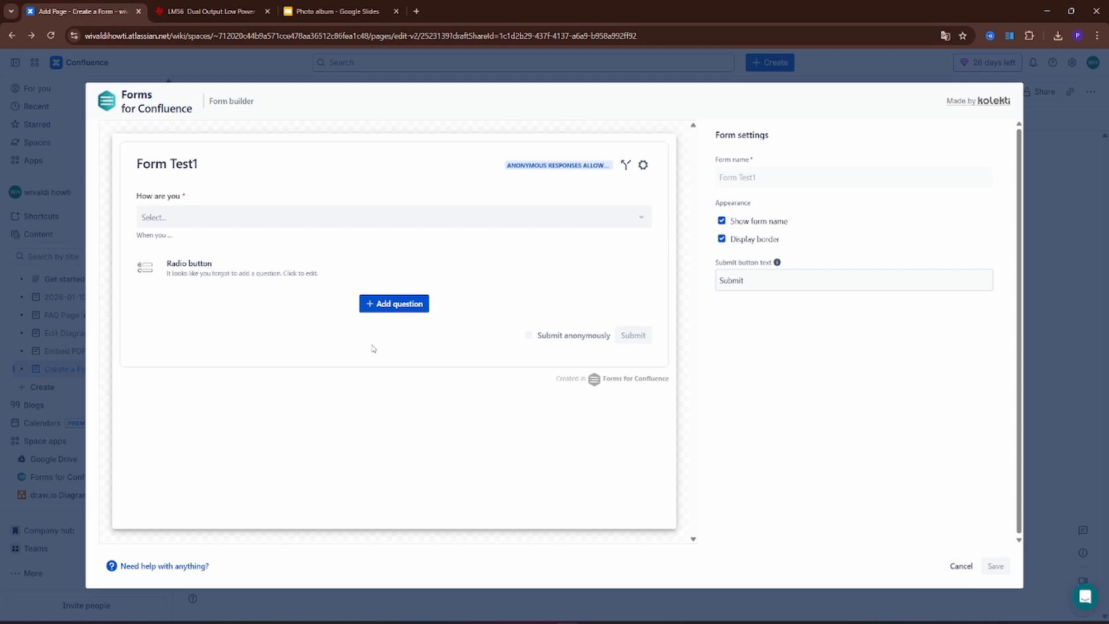
click(241, 289)
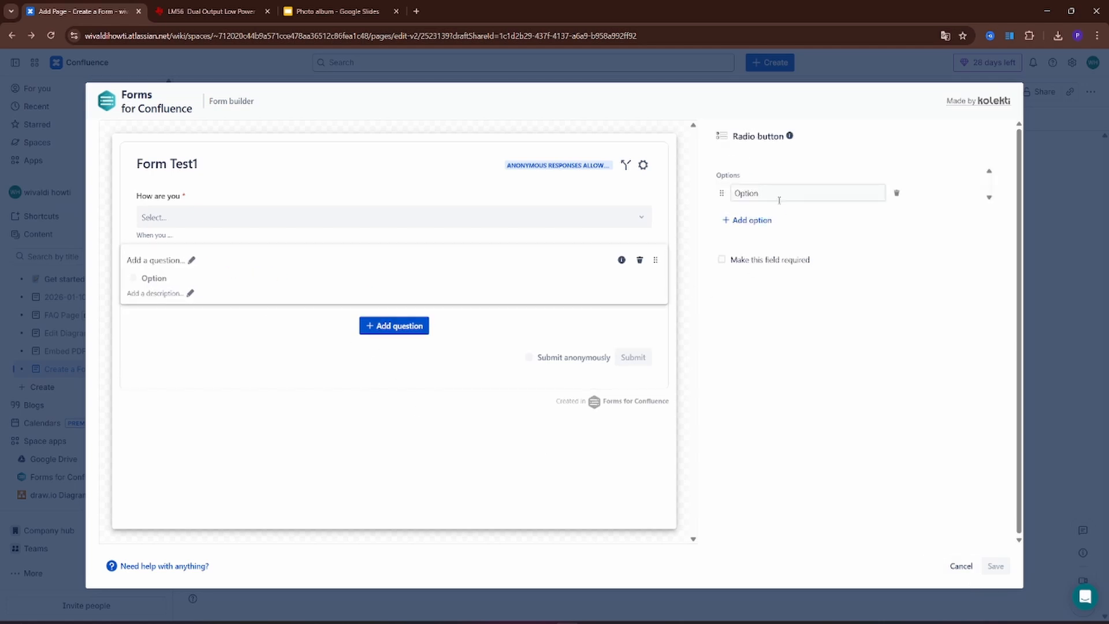
click(746, 194)
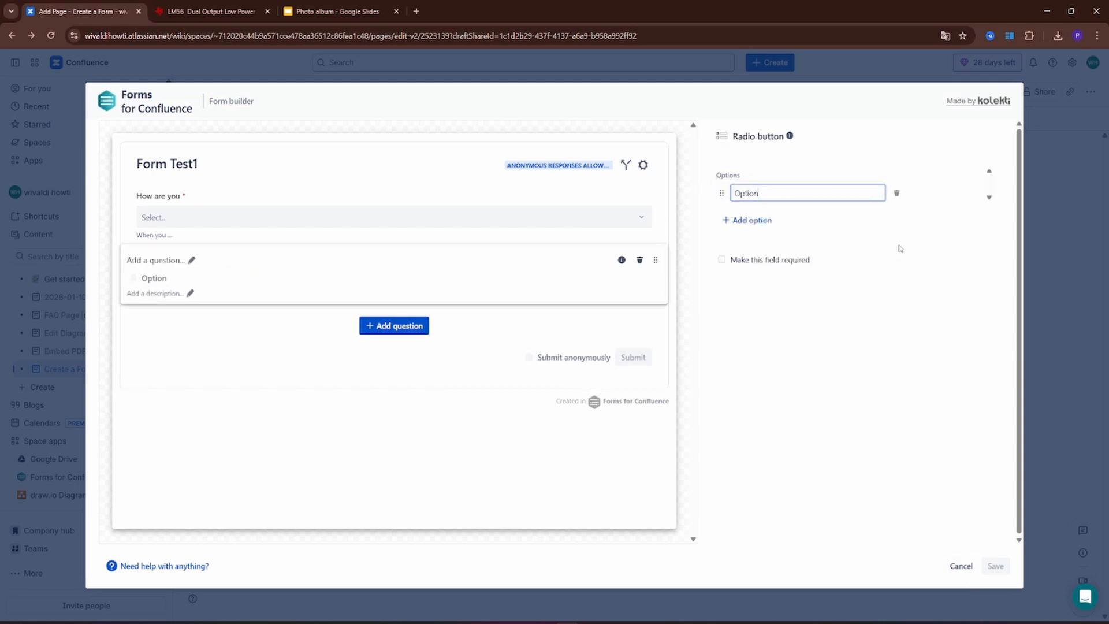
click(474, 414)
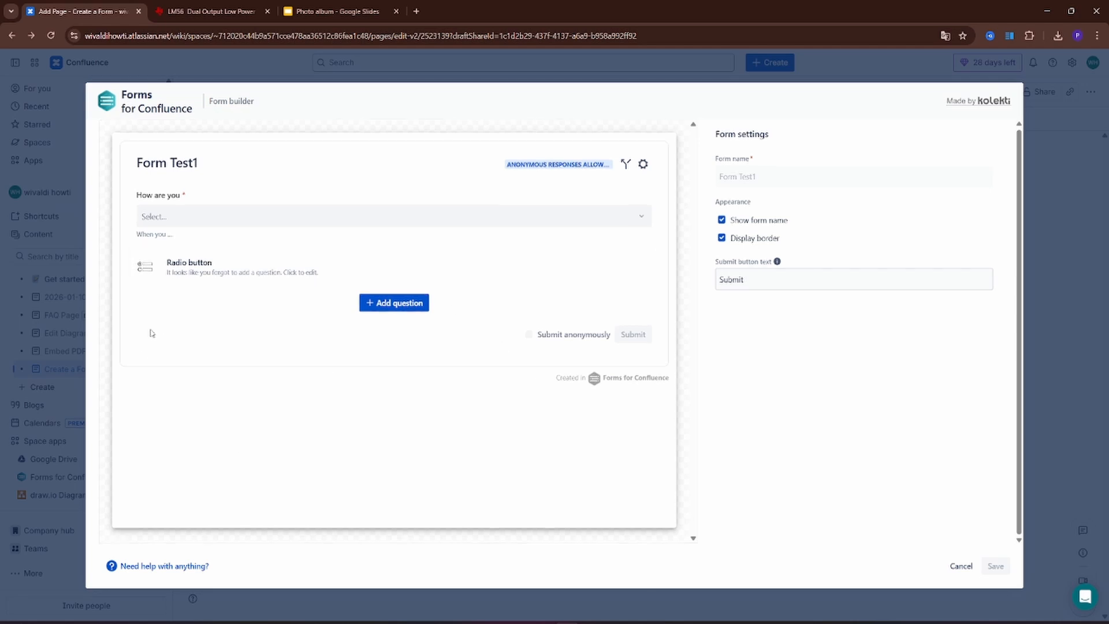
- Delete the unfinished radio button question from Form Test1 and save the form to the page
click(323, 281)
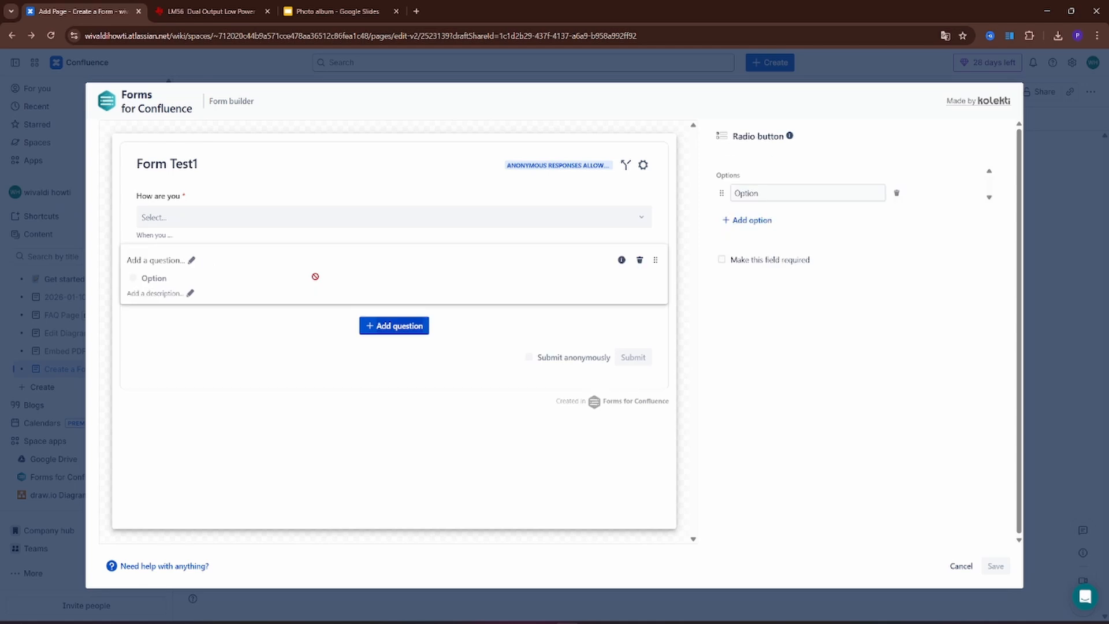
click(639, 262)
click(995, 565)
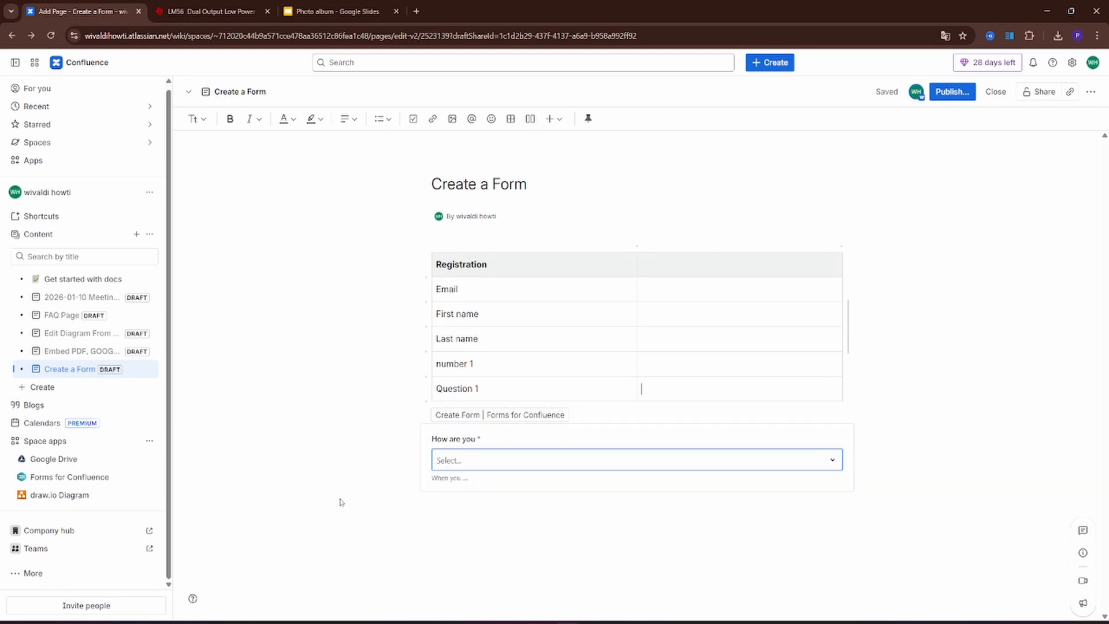
- Check the "How are you" dropdown and the form block embedded below the registration table
click(832, 460)
click(824, 459)
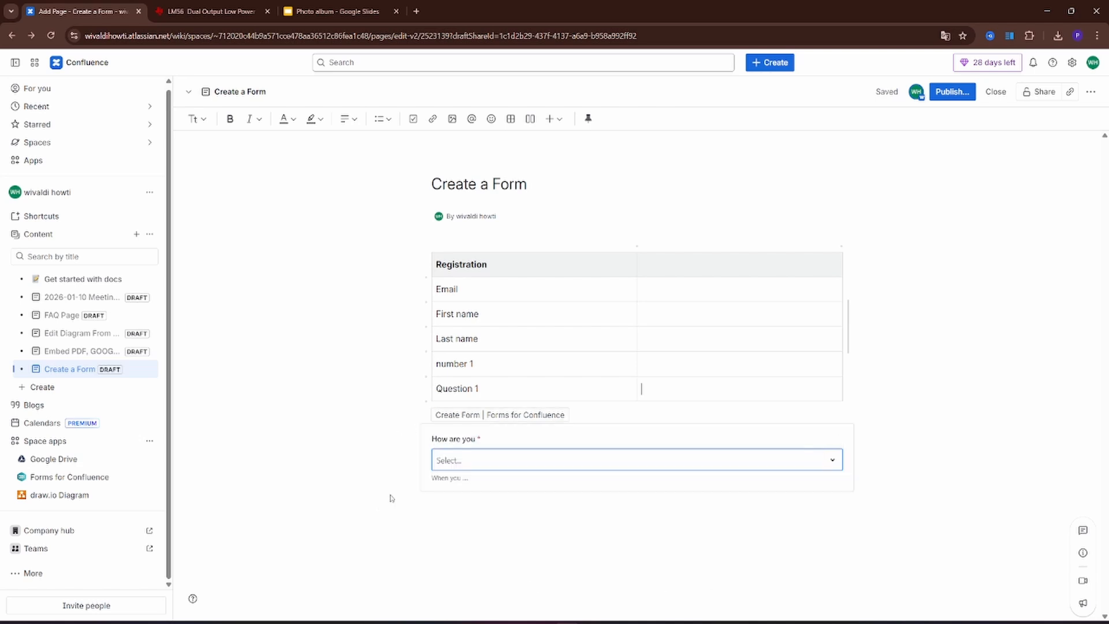
drag(412, 430, 415, 455)
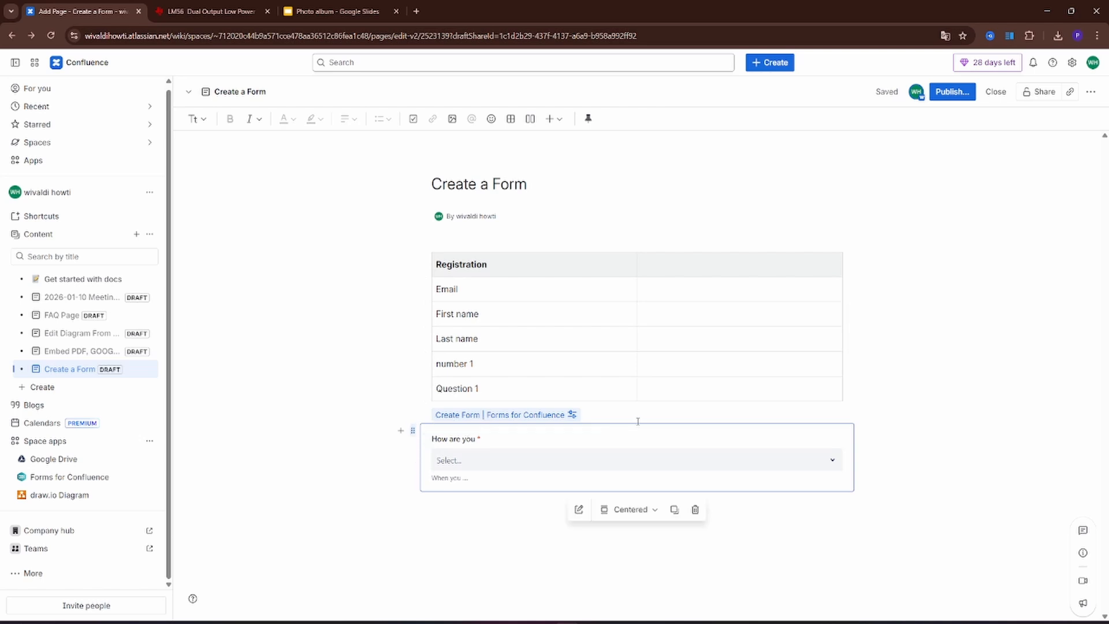
click(576, 442)
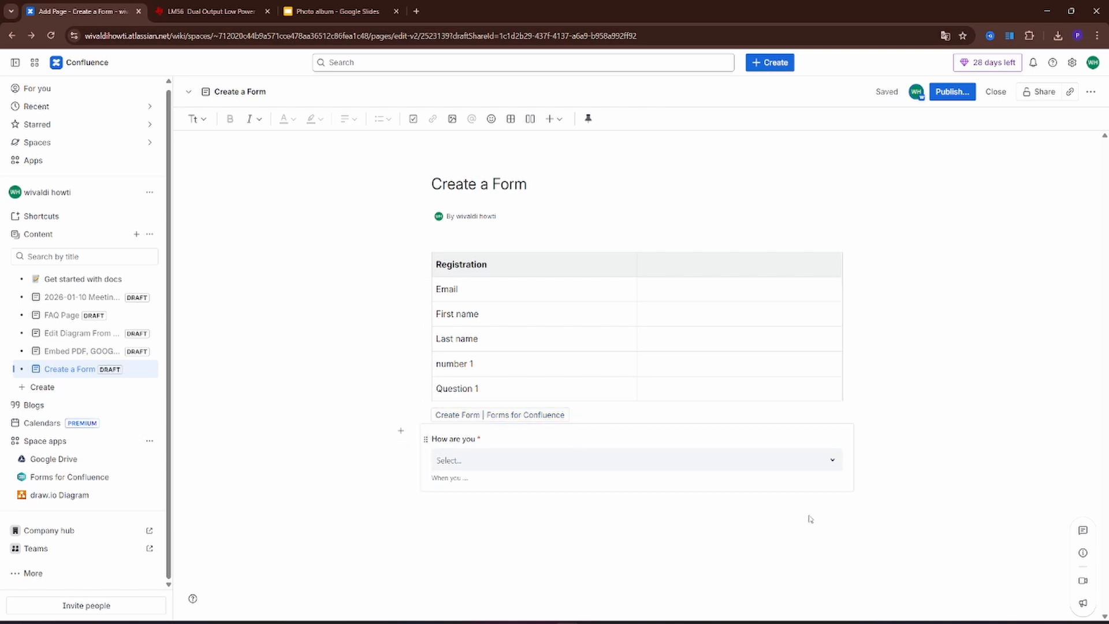